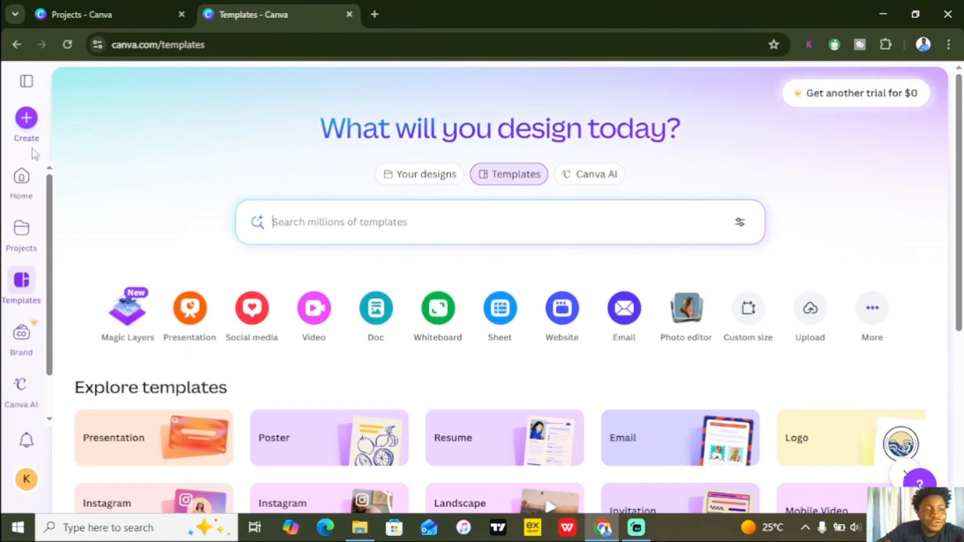
Step: Create a new blank design in the Poster (Landscape) format
{"action": "left_click", "coordinate": [25, 120]}
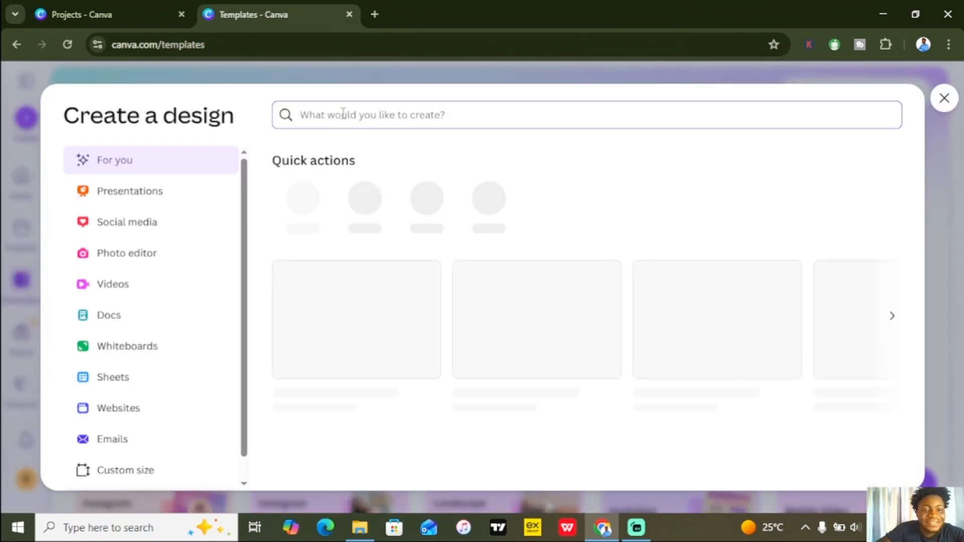
{"action": "type", "text": "poster"}
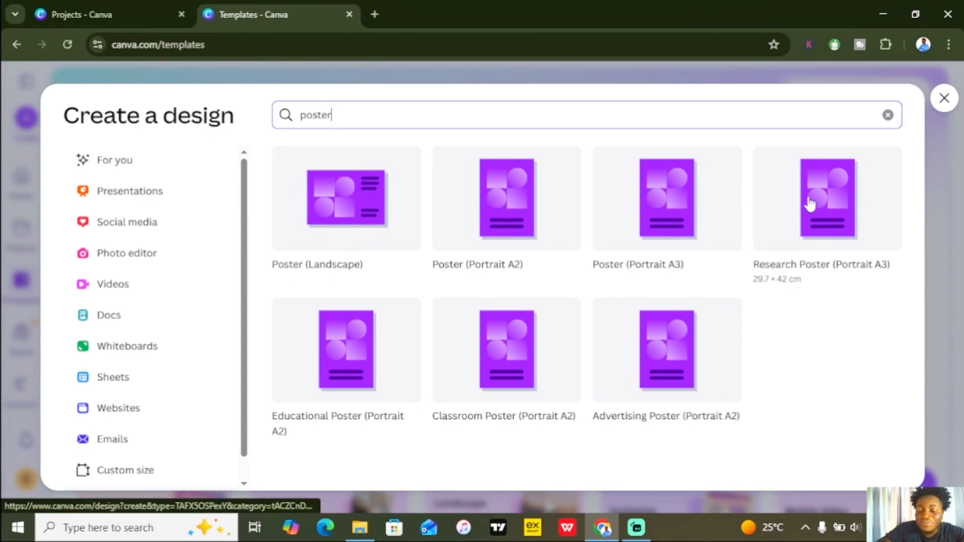
{"action": "left_click", "coordinate": [342, 202]}
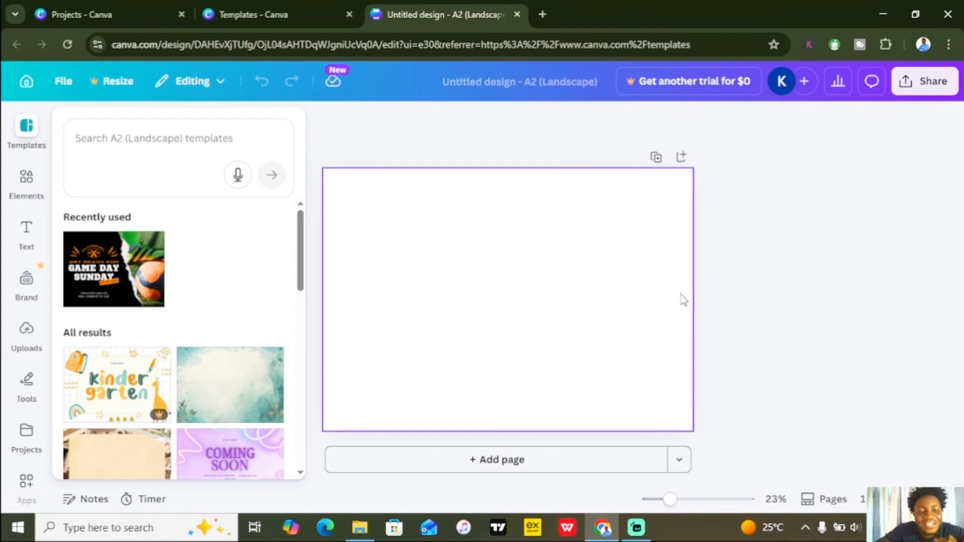
Step: Browse the suggested A2 landscape templates and search the templates for "football"
{"action": "left_click_drag", "start_coordinate": [299, 218], "coordinate": [298, 304]}
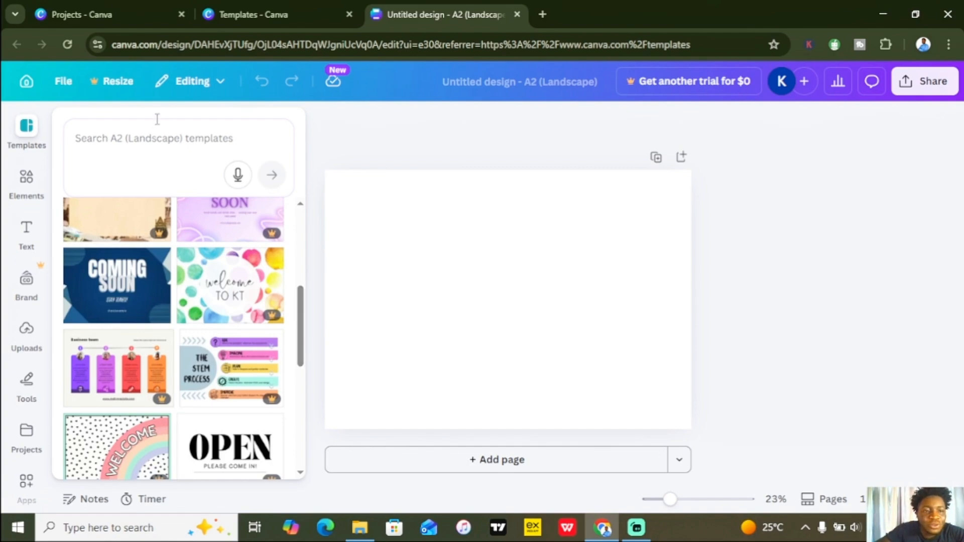
{"action": "left_click", "coordinate": [130, 138]}
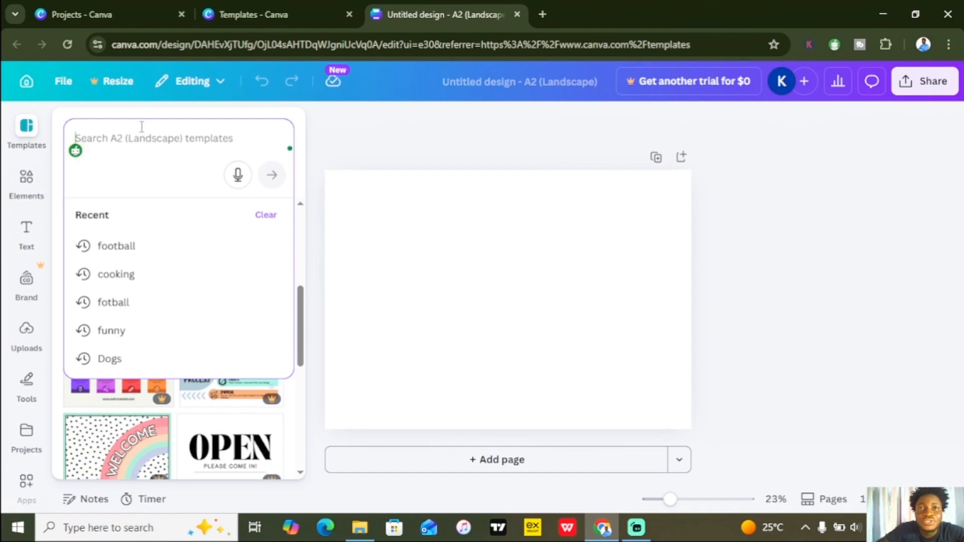
{"action": "type", "text": "football"}
{"action": "key", "text": "Return"}
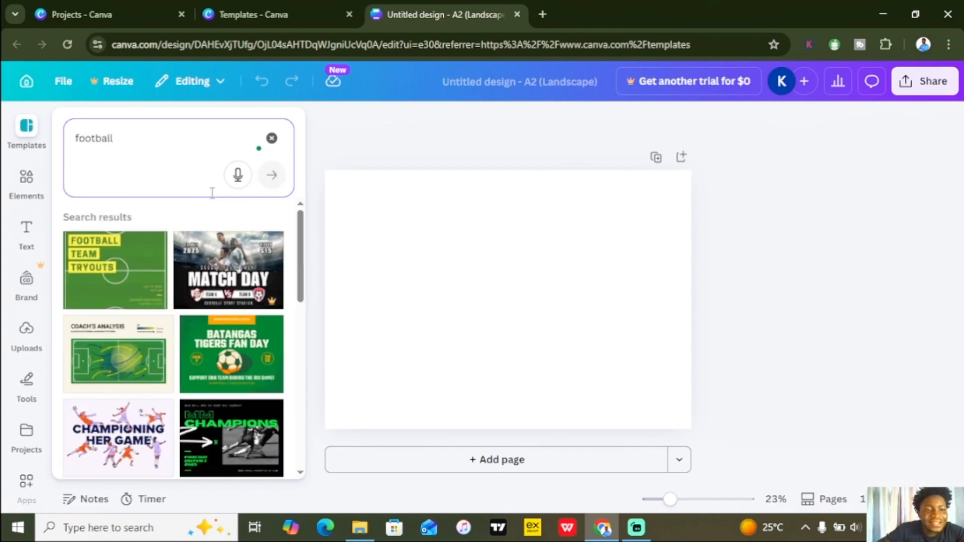
{"action": "mouse_move", "coordinate": [301, 249]}
{"action": "left_mouse_down"}
{"action": "mouse_move", "coordinate": [300, 346]}
{"action": "mouse_move", "coordinate": [282, 387]}
{"action": "mouse_move", "coordinate": [300, 414]}
{"action": "mouse_move", "coordinate": [300, 438]}
{"action": "mouse_move", "coordinate": [301, 241]}
{"action": "left_mouse_up"}
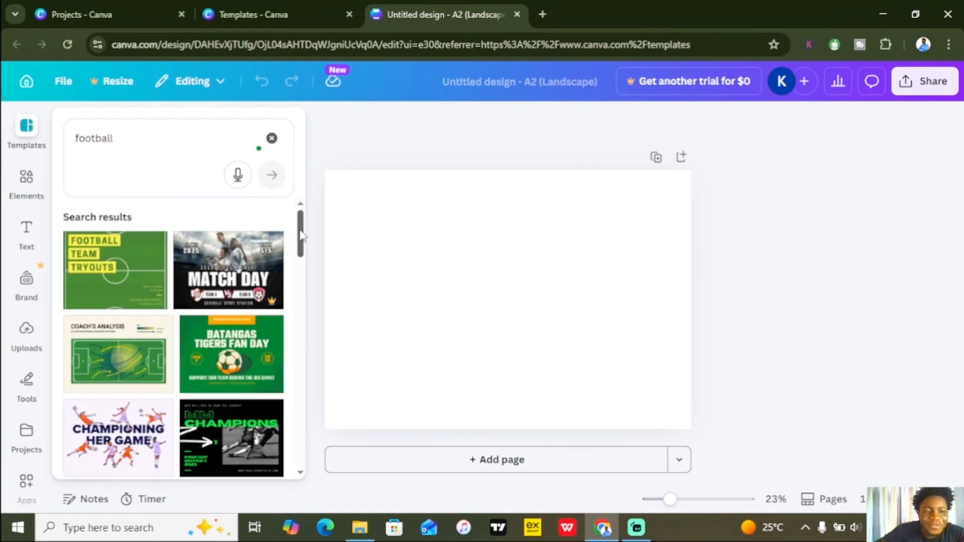
Step: Search the poster templates for "cooking" and look through the designs
{"action": "left_click", "coordinate": [132, 142]}
{"action": "left_click_drag", "start_coordinate": [131, 142], "coordinate": [60, 141]}
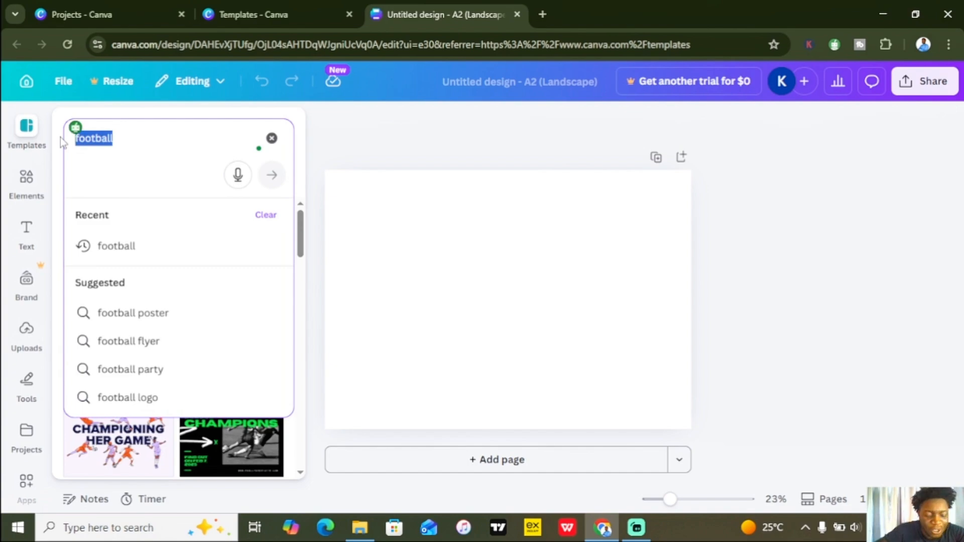
{"action": "type", "text": "cooking"}
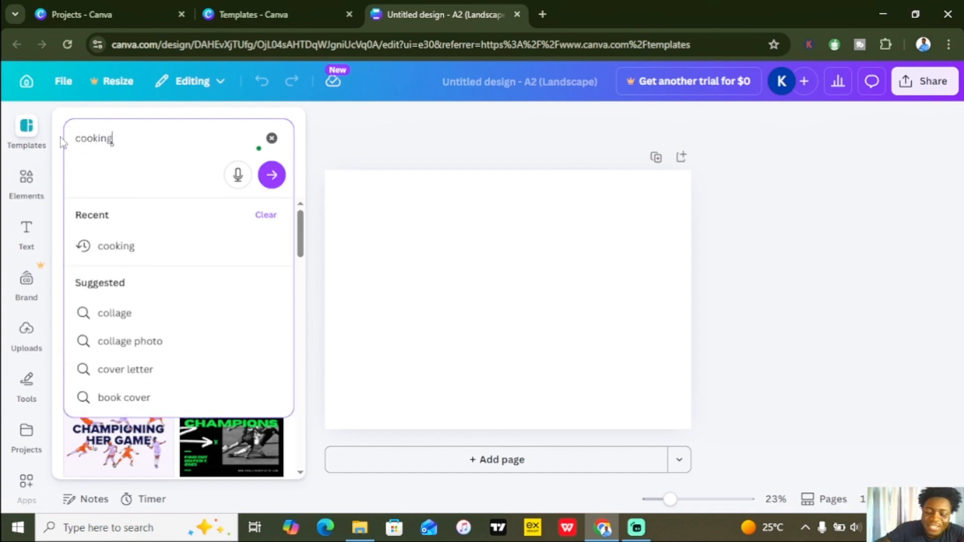
{"action": "key", "text": "Return"}
{"action": "left_click_drag", "start_coordinate": [300, 237], "coordinate": [298, 203]}
Step: Search the poster templates for "masterclass" and look through the designs
{"action": "left_click_drag", "start_coordinate": [123, 137], "coordinate": [66, 136]}
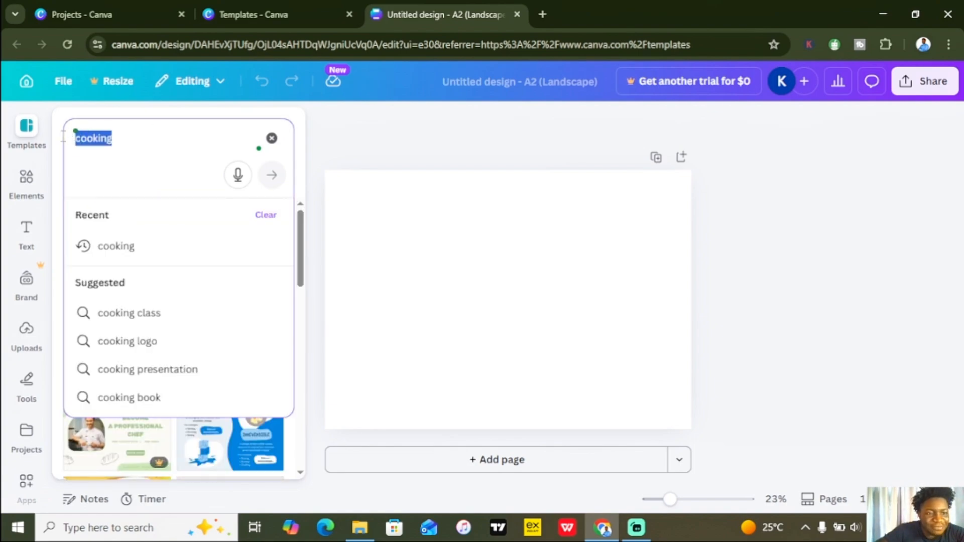
{"action": "type", "text": "master"}
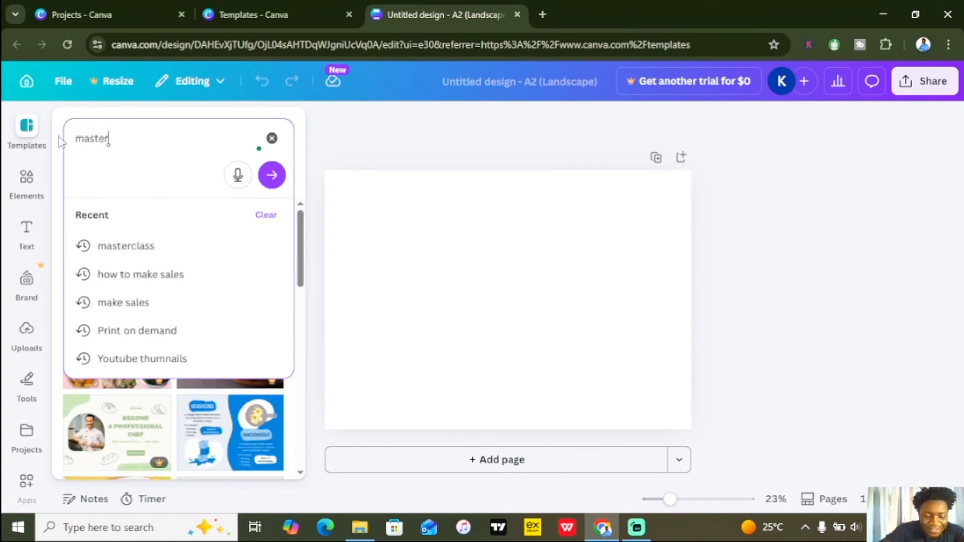
{"action": "type", "text": "class"}
{"action": "key", "text": "Return"}
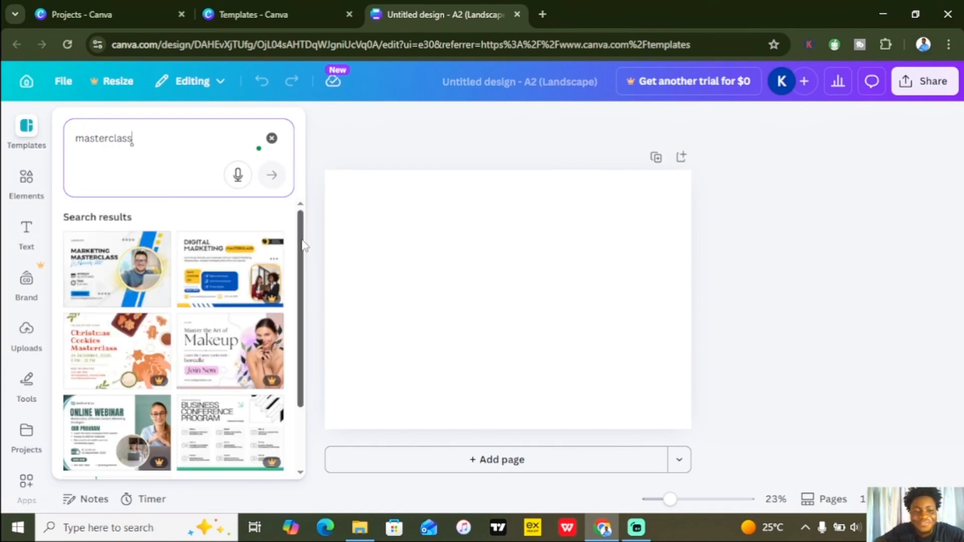
{"action": "left_click_drag", "start_coordinate": [304, 246], "coordinate": [306, 217]}
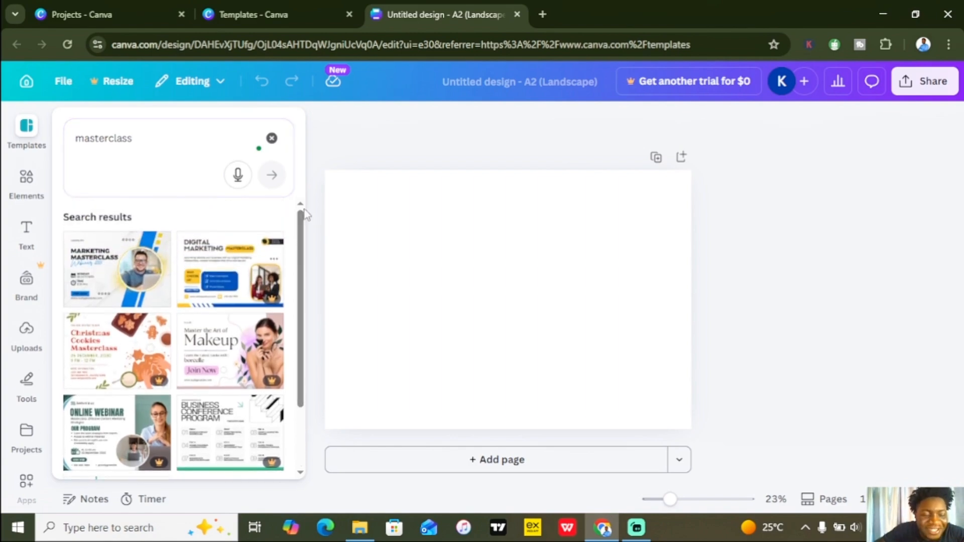
Step: Search the templates for "football" and apply the black and orange "Game Day Sunday" poster to the page
{"action": "left_click", "coordinate": [154, 140]}
{"action": "left_click_drag", "start_coordinate": [155, 139], "coordinate": [56, 136]}
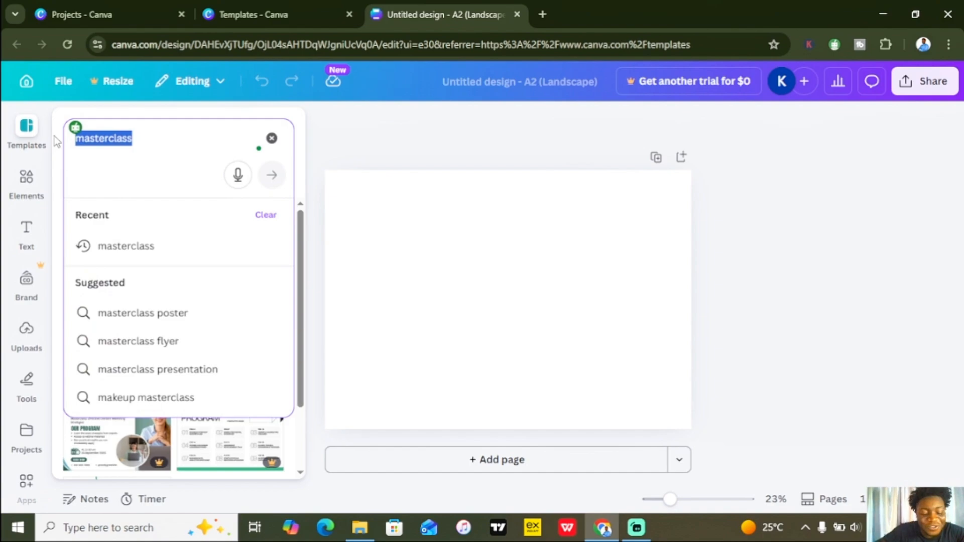
{"action": "type", "text": "foot"}
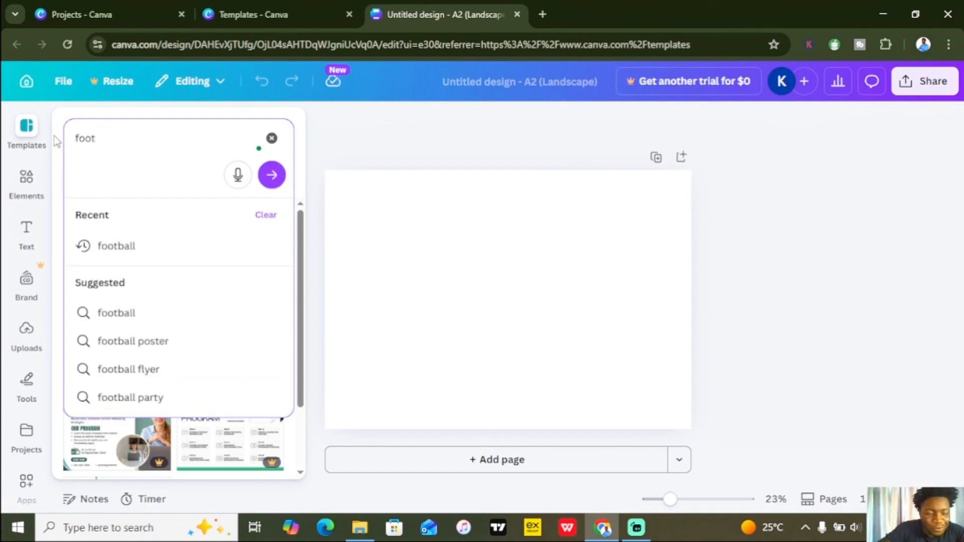
{"action": "type", "text": "ball"}
{"action": "key", "text": "Return"}
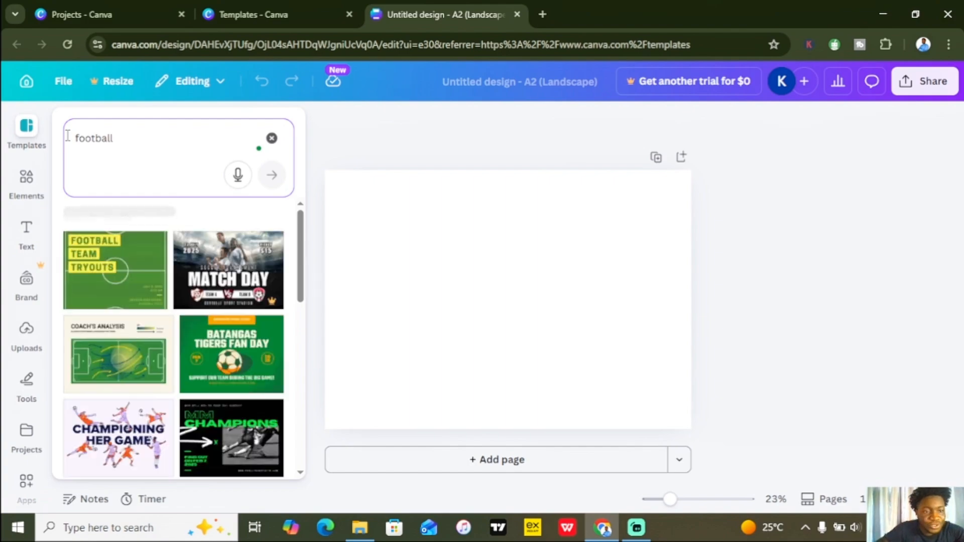
{"action": "left_click_drag", "start_coordinate": [302, 228], "coordinate": [297, 349]}
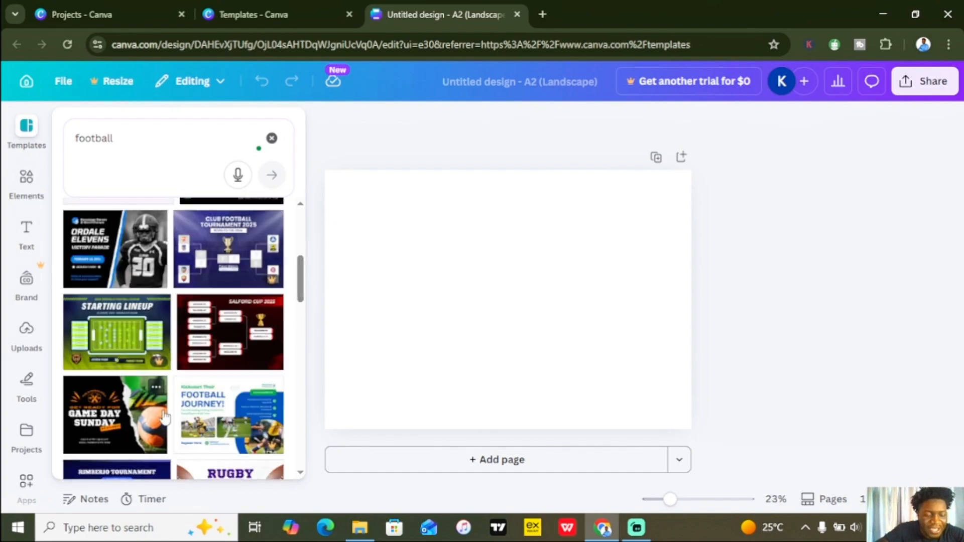
{"action": "left_click", "coordinate": [116, 412]}
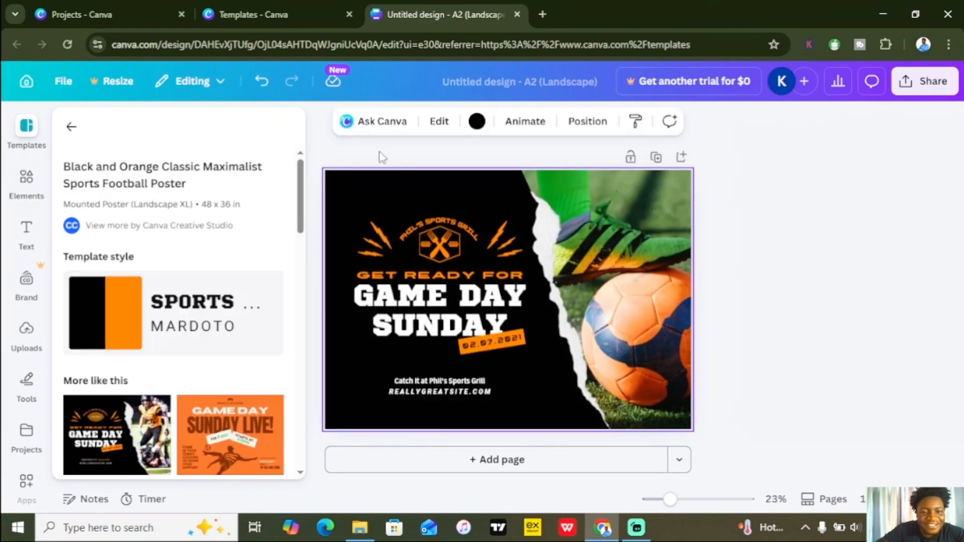
{"action": "left_click", "coordinate": [382, 152]}
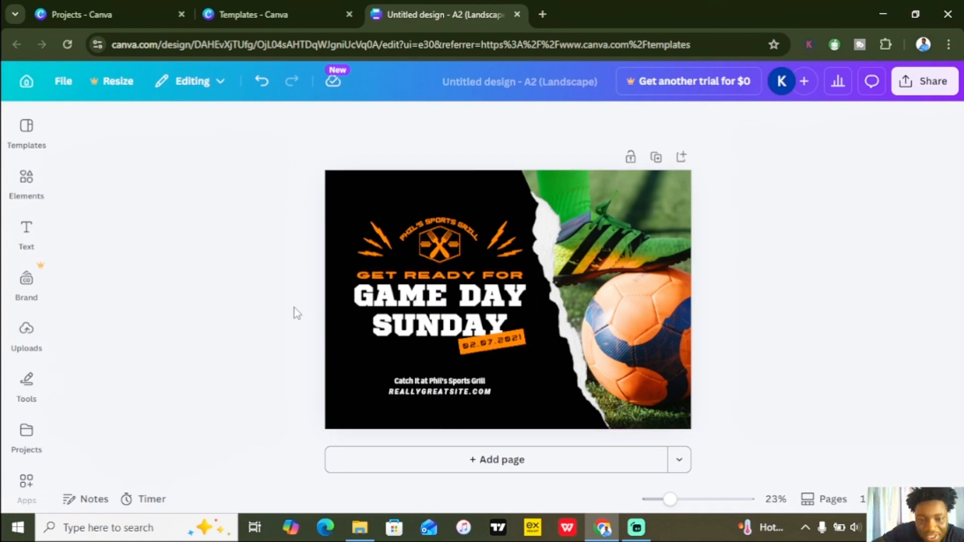
Step: Replace the curved "Phil's Sports Grill" text above the emblem with "KIDKES FC COM"
{"action": "left_click", "coordinate": [432, 219]}
{"action": "left_click", "coordinate": [284, 254]}
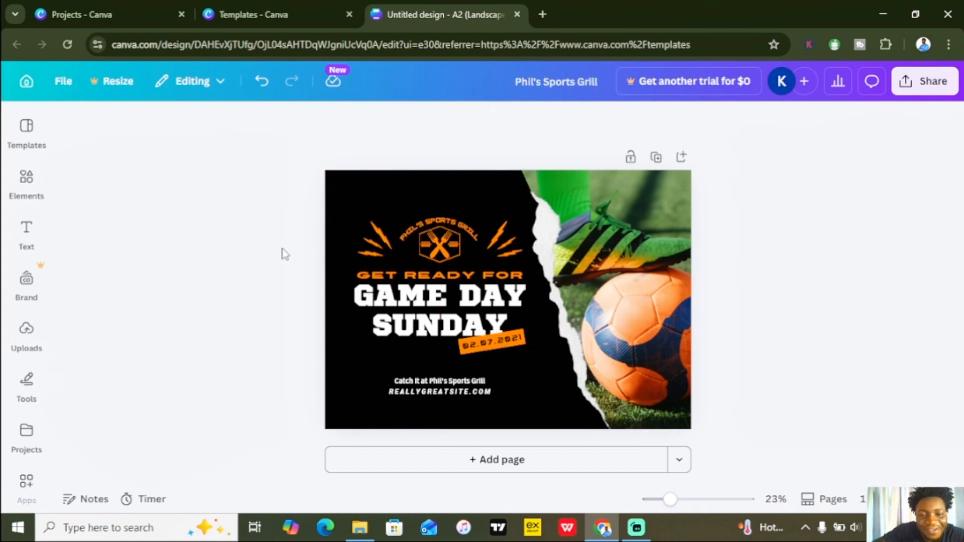
{"action": "double_click", "coordinate": [435, 219]}
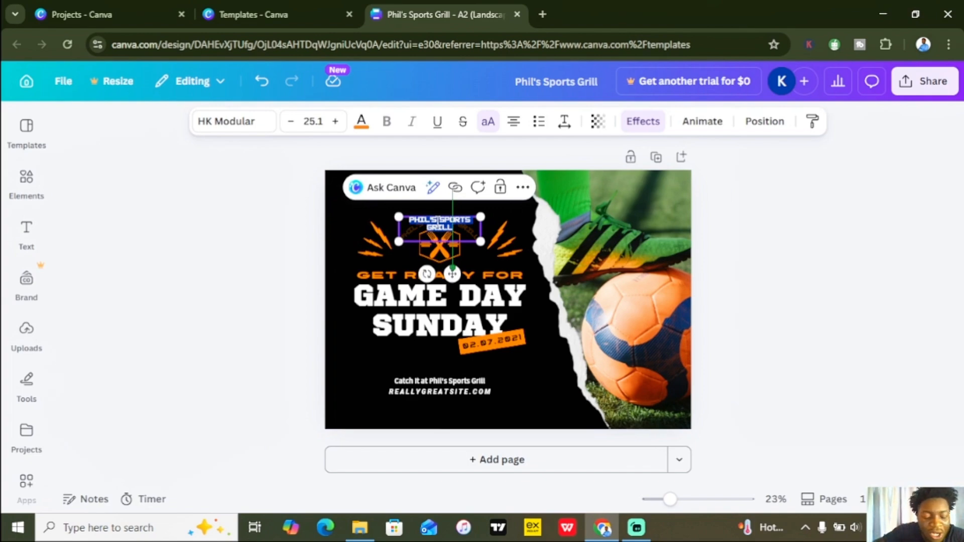
{"action": "type", "text": "Kickers FC"}
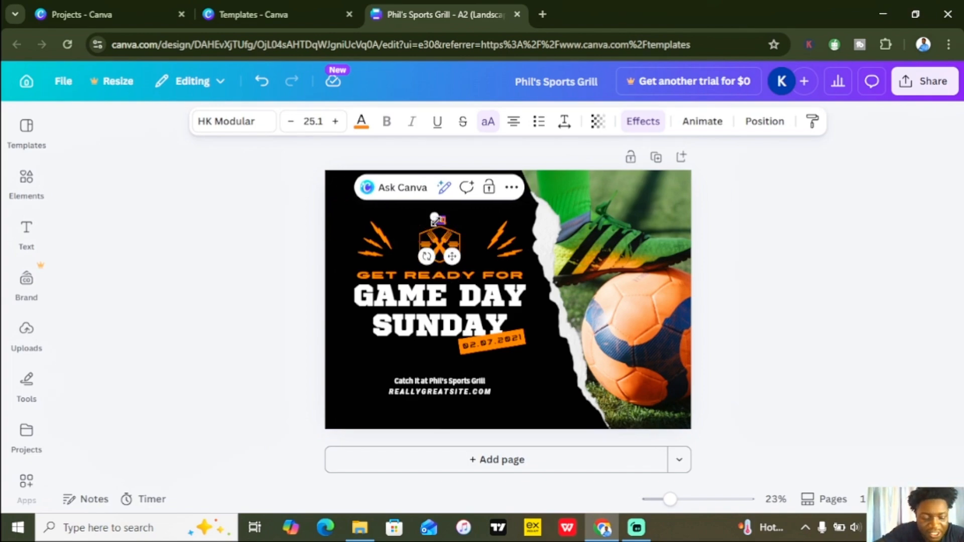
{"action": "type", "text": " COM"}
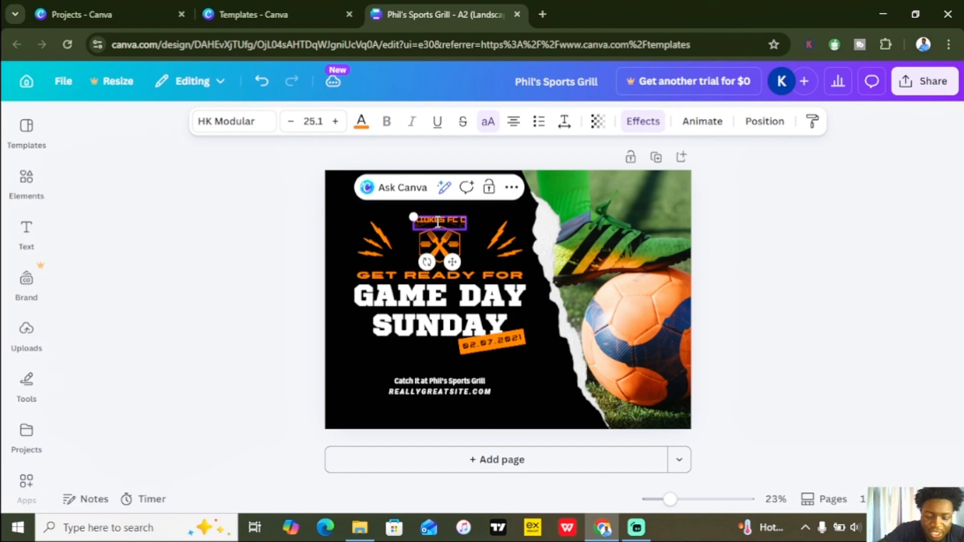
{"action": "left_click", "coordinate": [261, 234]}
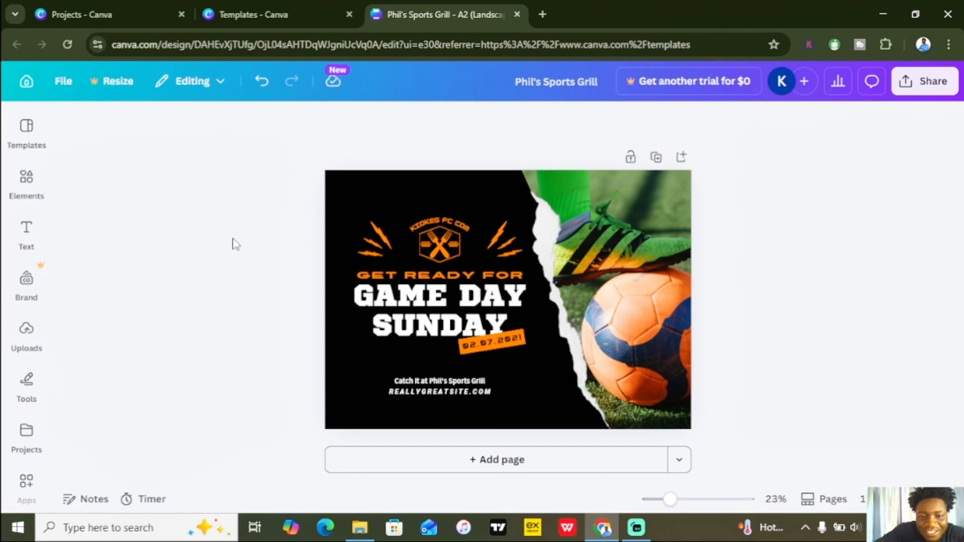
Step: Delete the crossed-utensils emblem and search the elements for "football", limited to graphics
{"action": "left_click", "coordinate": [441, 254]}
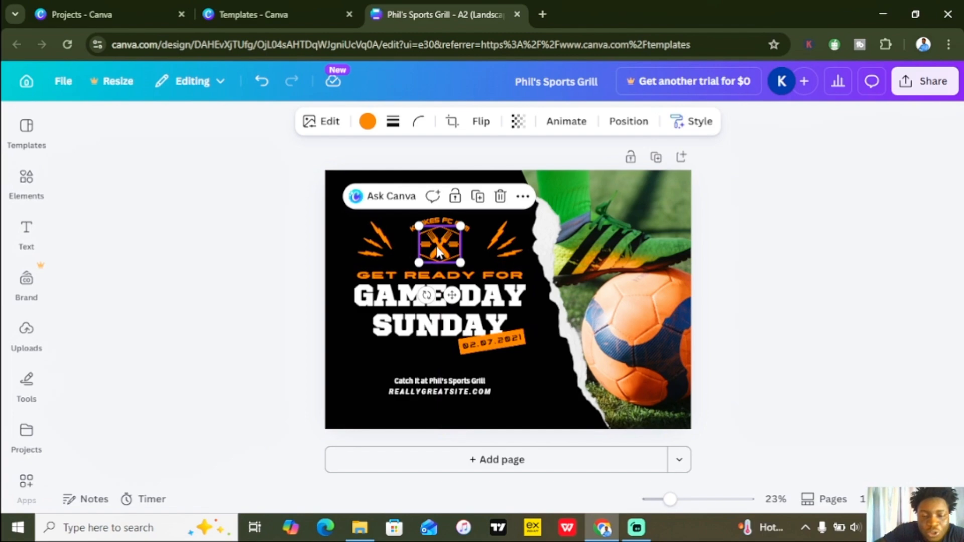
{"action": "key", "text": "Delete"}
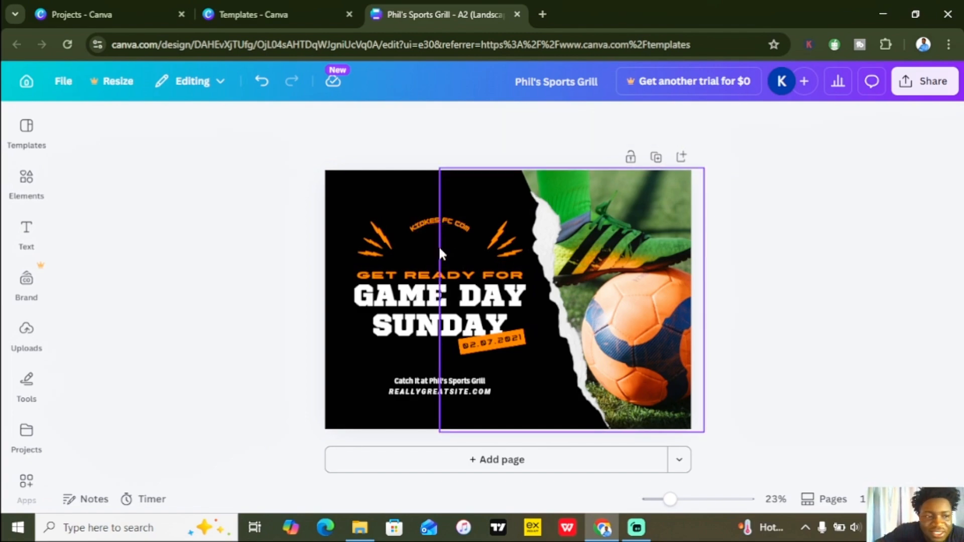
{"action": "left_click", "coordinate": [43, 192]}
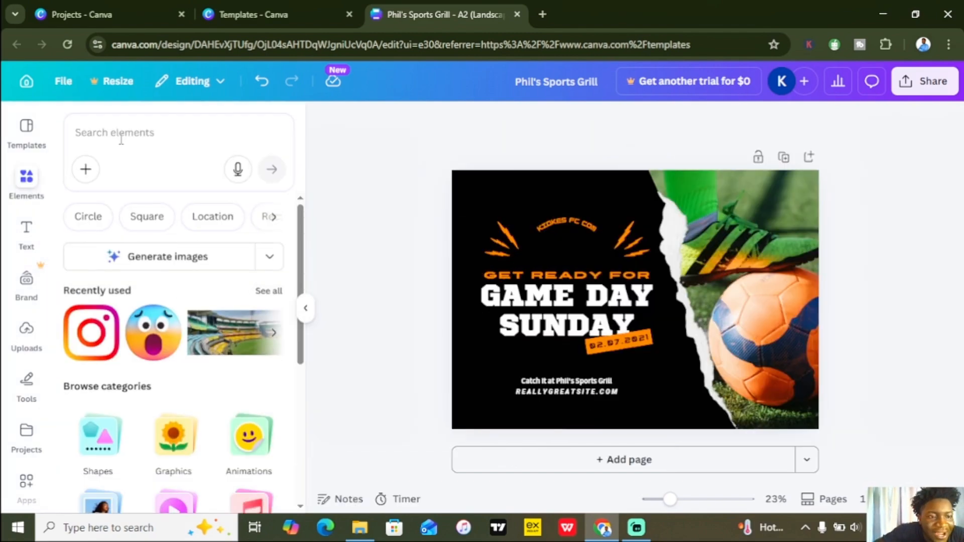
{"action": "left_click", "coordinate": [126, 135]}
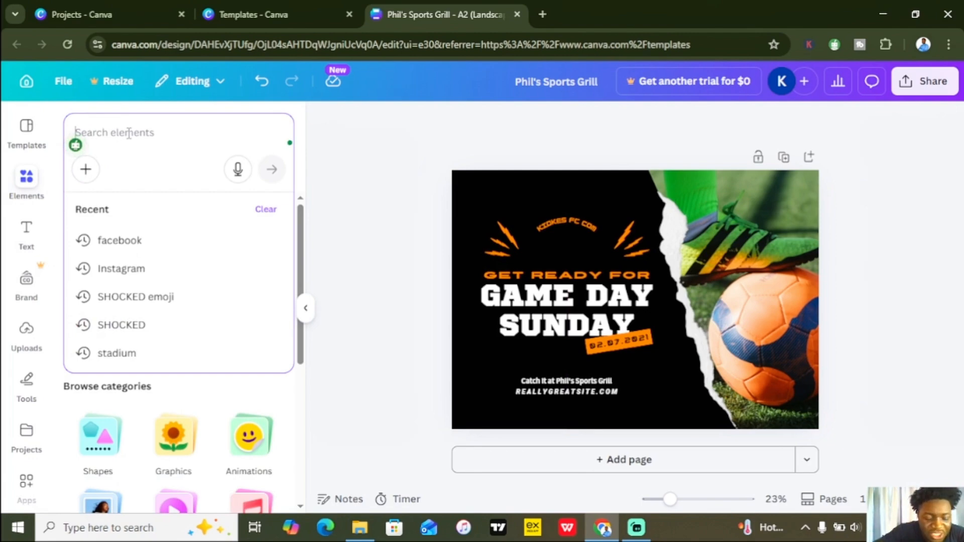
{"action": "type", "text": "footbal"}
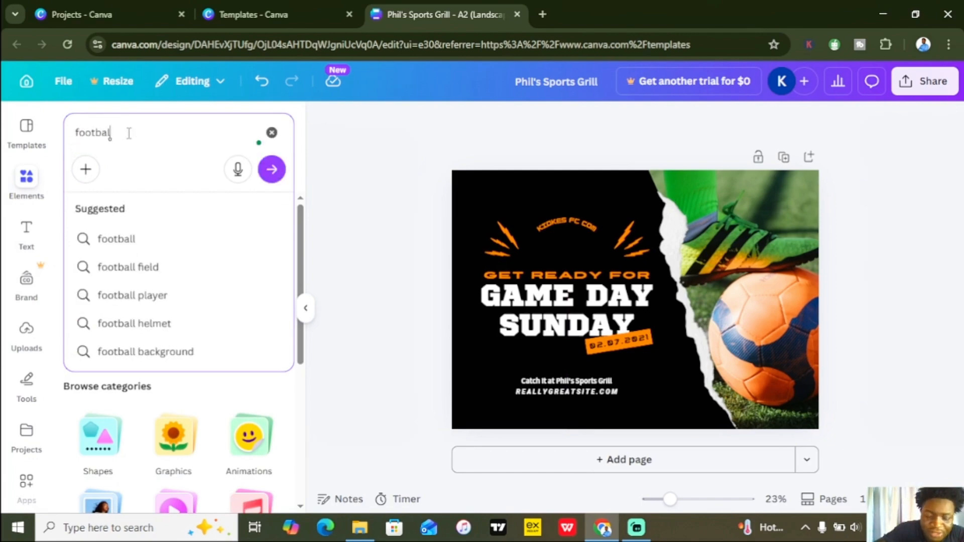
{"action": "type", "text": "l"}
{"action": "key", "text": "Return"}
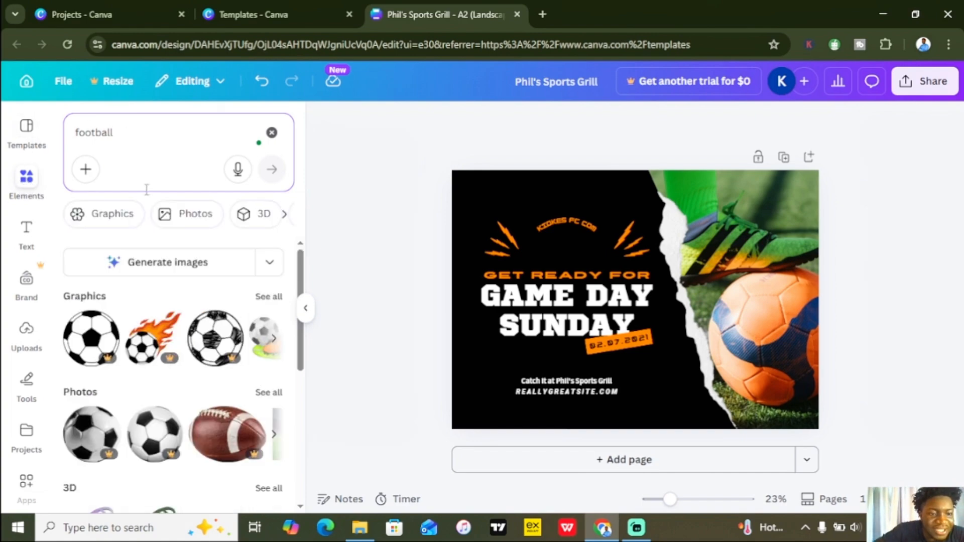
{"action": "left_click", "coordinate": [112, 214]}
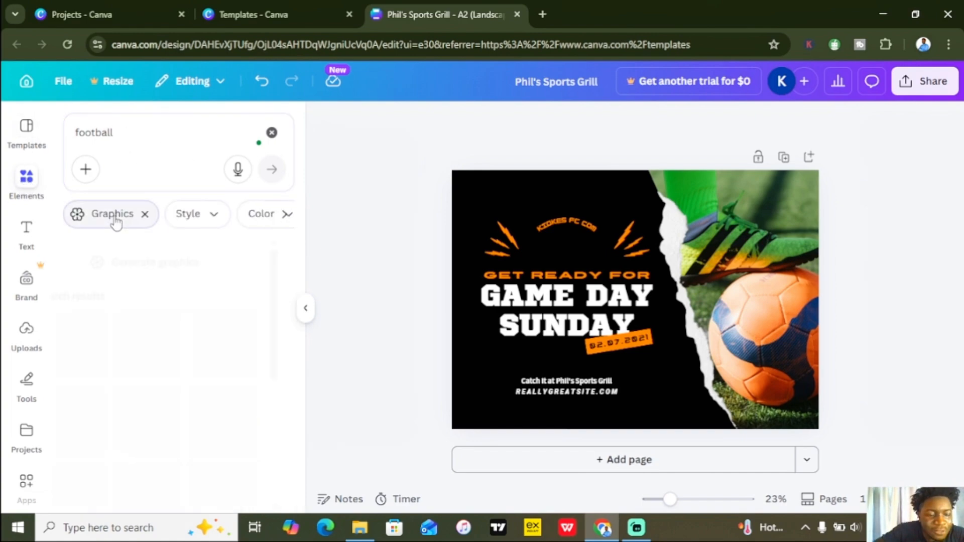
{"action": "left_click_drag", "start_coordinate": [300, 266], "coordinate": [300, 314]}
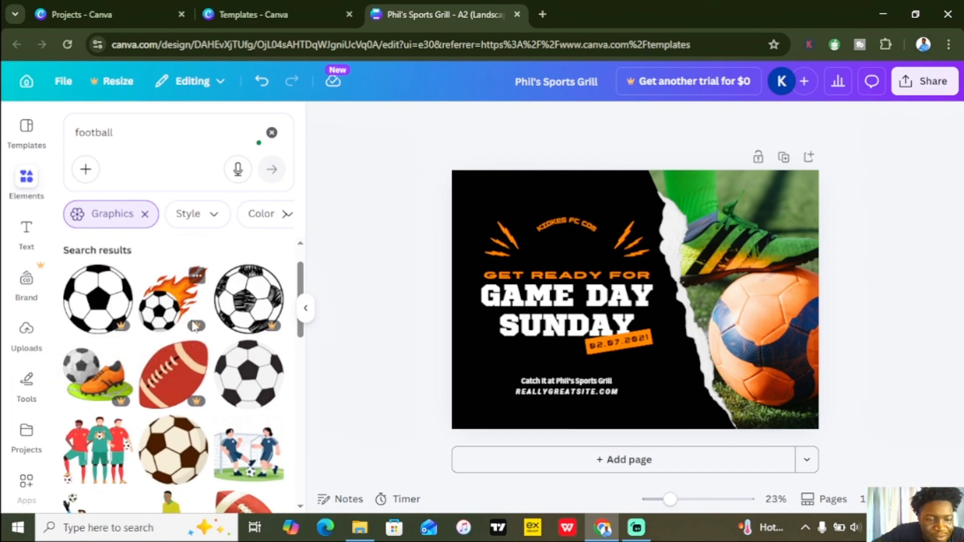
{"action": "left_click_drag", "start_coordinate": [300, 282], "coordinate": [299, 377]}
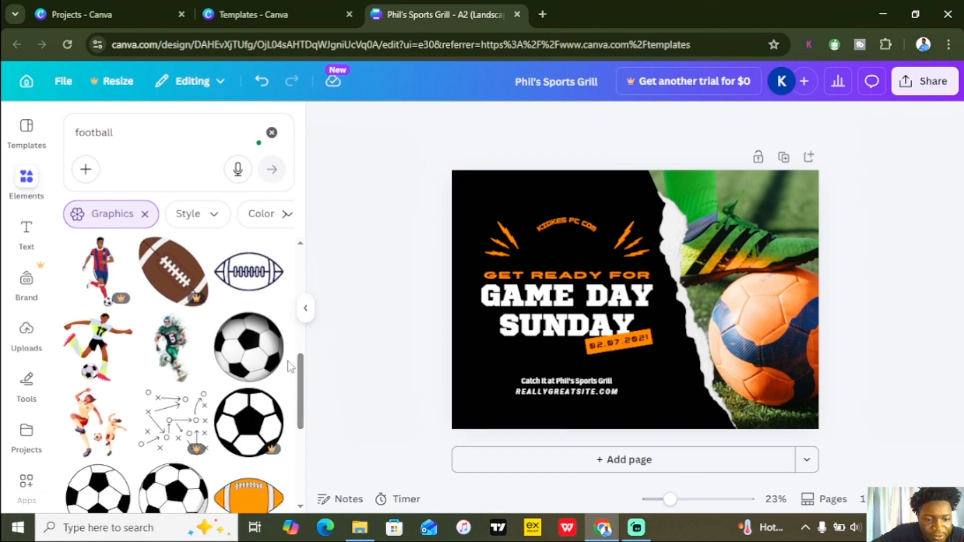
Step: Add the shaded black-and-white soccer ball graphic, shrink it to emblem size and place it beneath the curved club name, centring the name above it
{"action": "left_click", "coordinate": [248, 346]}
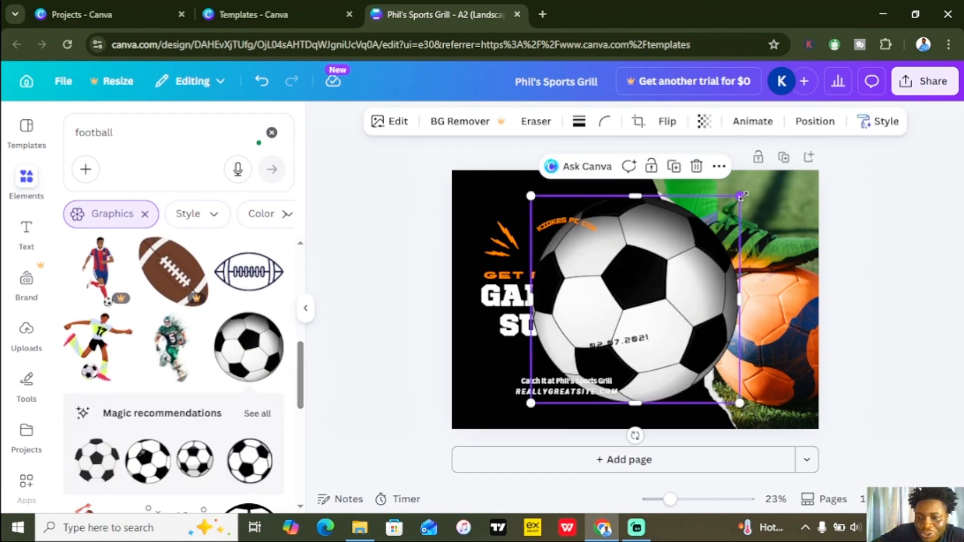
{"action": "left_click_drag", "start_coordinate": [743, 192], "coordinate": [558, 388]}
{"action": "left_click_drag", "start_coordinate": [556, 432], "coordinate": [579, 285]}
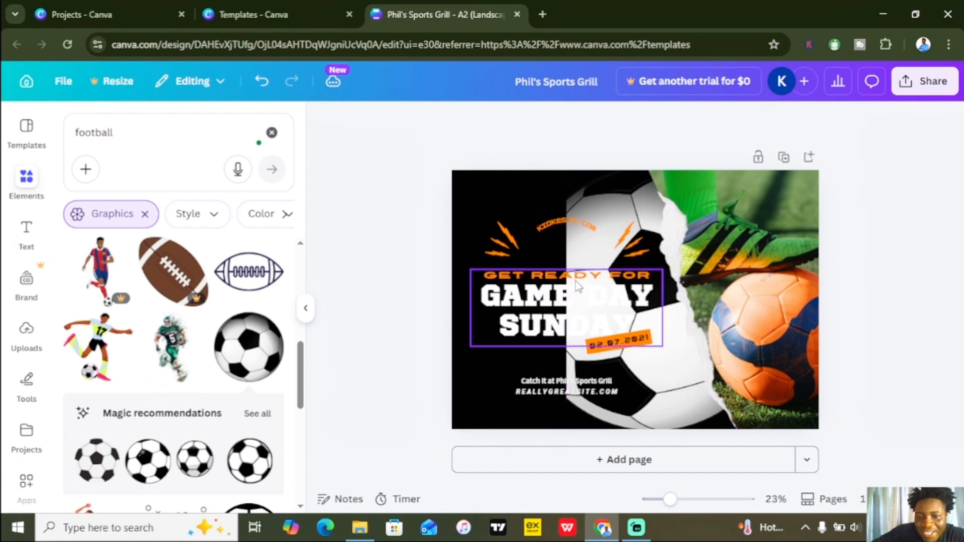
{"action": "key", "text": "ctrl+z"}
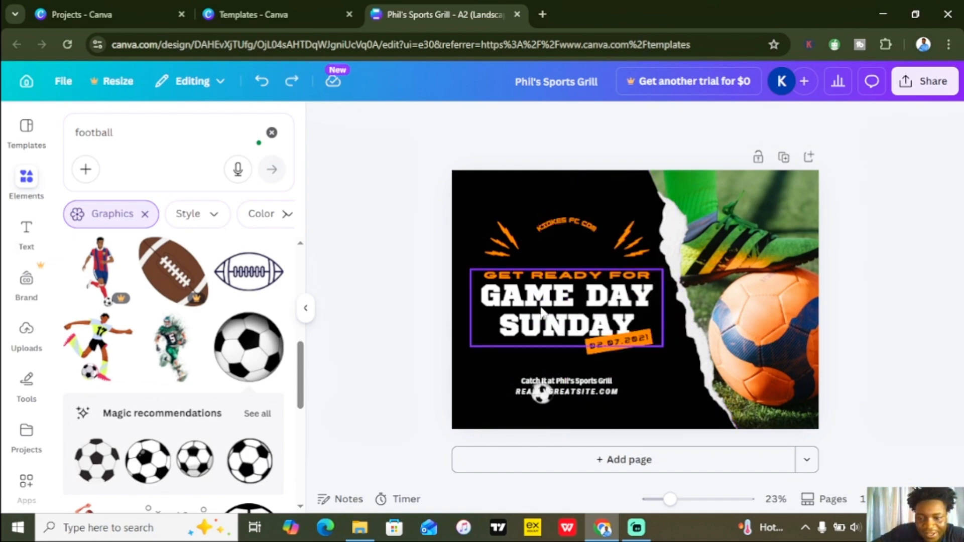
{"action": "left_click", "coordinate": [544, 401]}
{"action": "left_click_drag", "start_coordinate": [555, 436], "coordinate": [572, 290]}
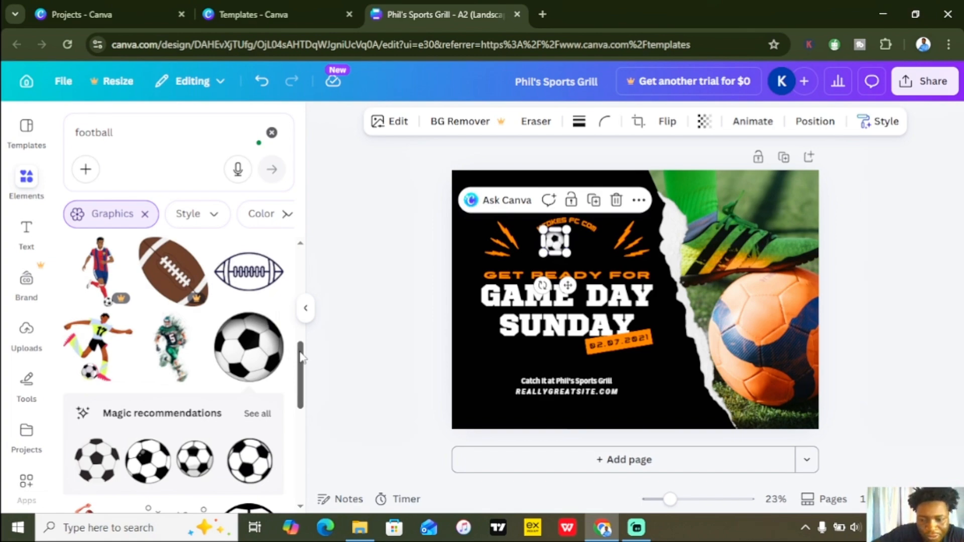
{"action": "left_click_drag", "start_coordinate": [565, 281], "coordinate": [571, 274]}
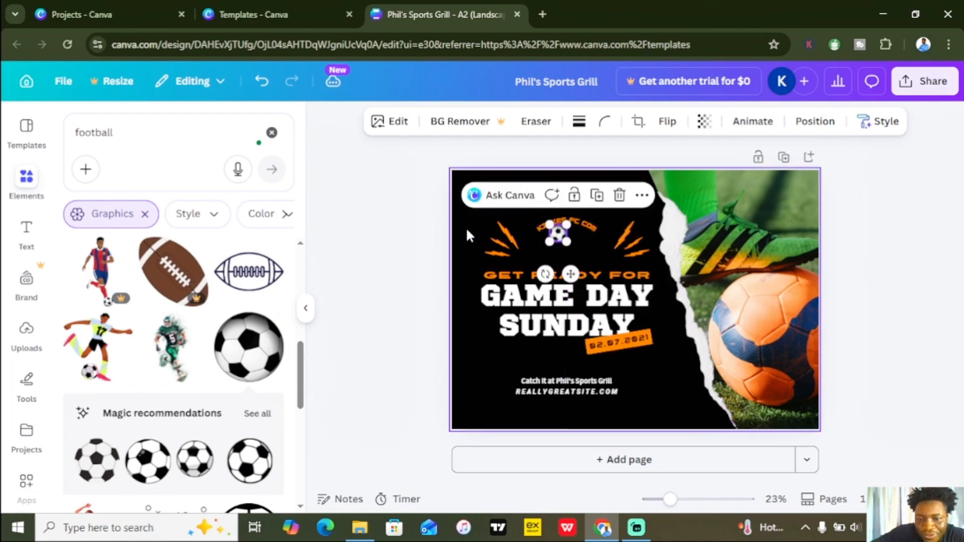
{"action": "left_click", "coordinate": [353, 239]}
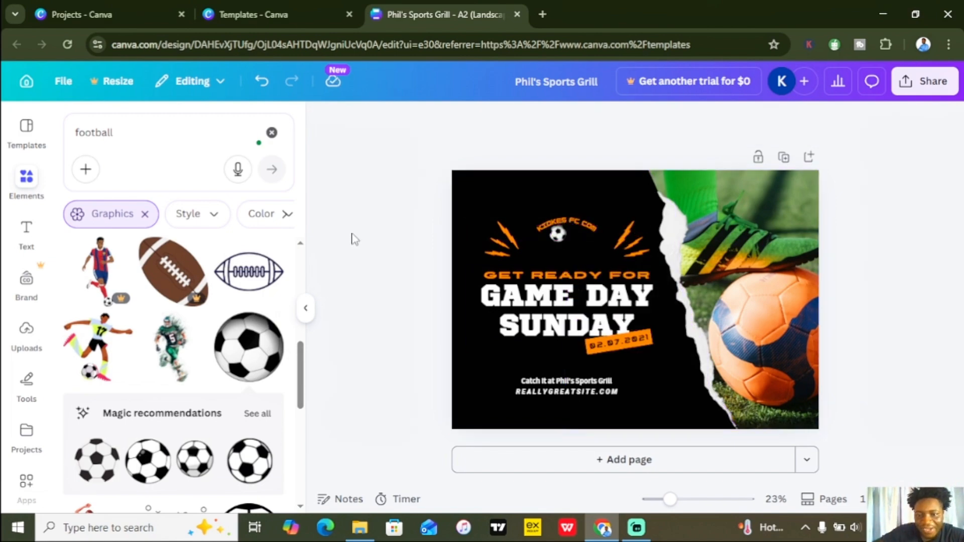
{"action": "left_click", "coordinate": [555, 226]}
{"action": "left_click", "coordinate": [402, 255]}
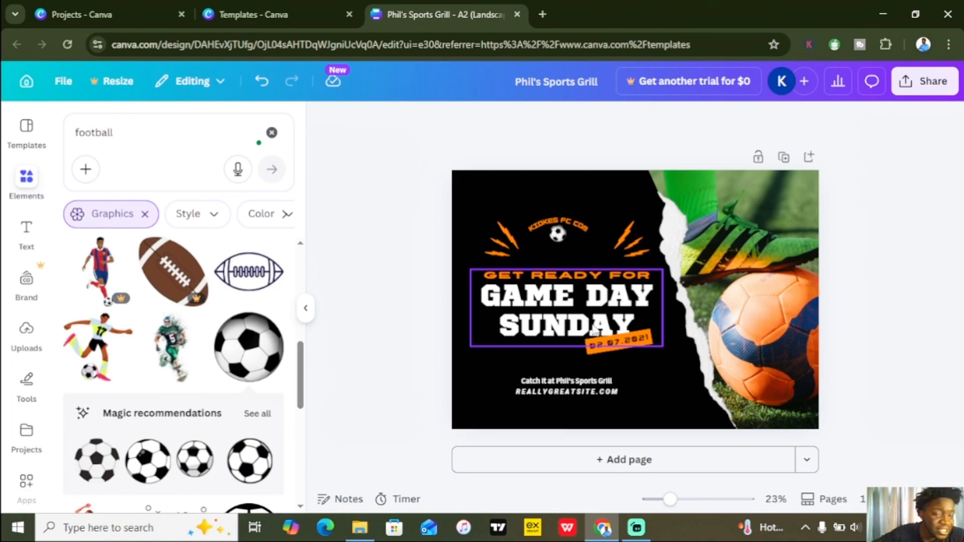
Step: Replace the orange "GET READY FOR" line with "LIVE MATCH"
{"action": "left_click", "coordinate": [554, 276]}
{"action": "double_click", "coordinate": [552, 277]}
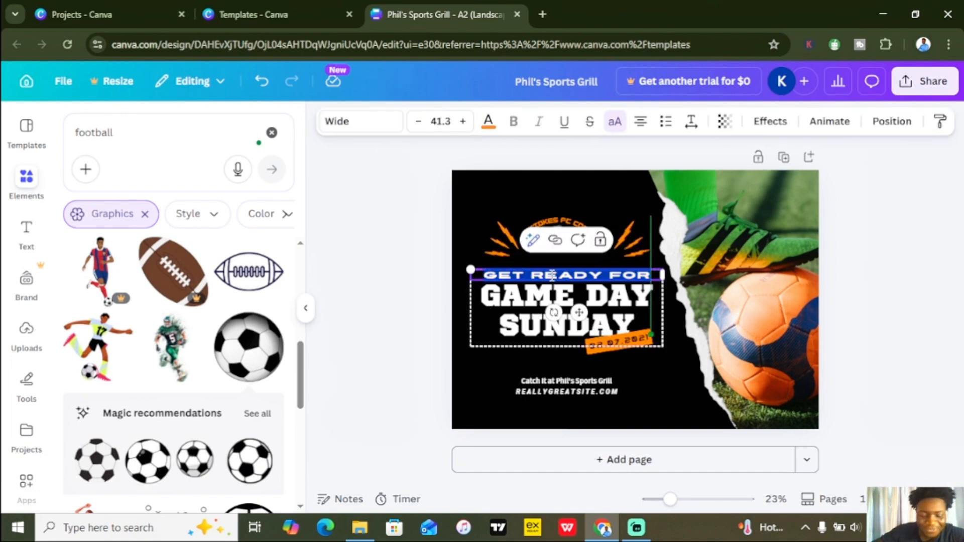
{"action": "type", "text": "LIVE M"}
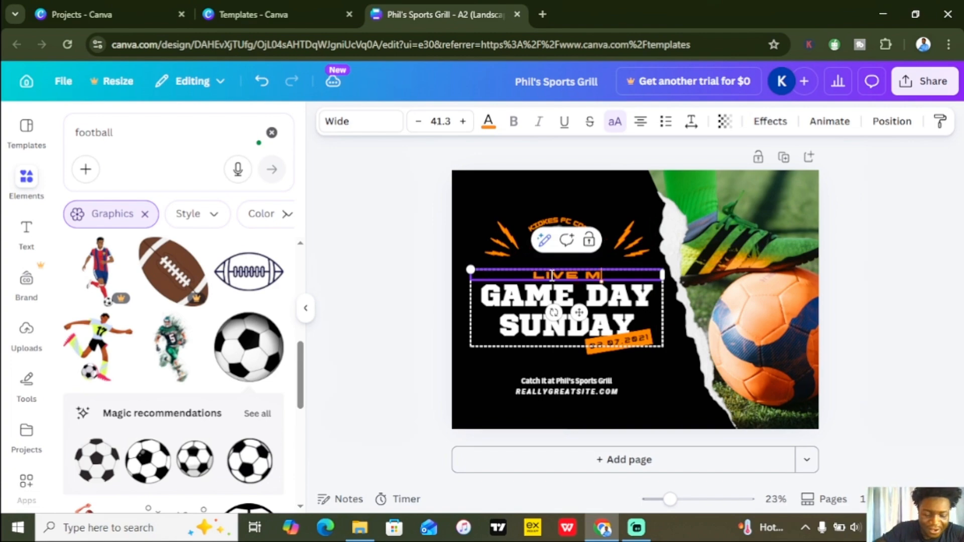
{"action": "type", "text": "ATCH"}
Step: Replace the "GAME DAY SUNDAY" headline with "KIDKES FC VS AISHA FC"
{"action": "left_click", "coordinate": [509, 315]}
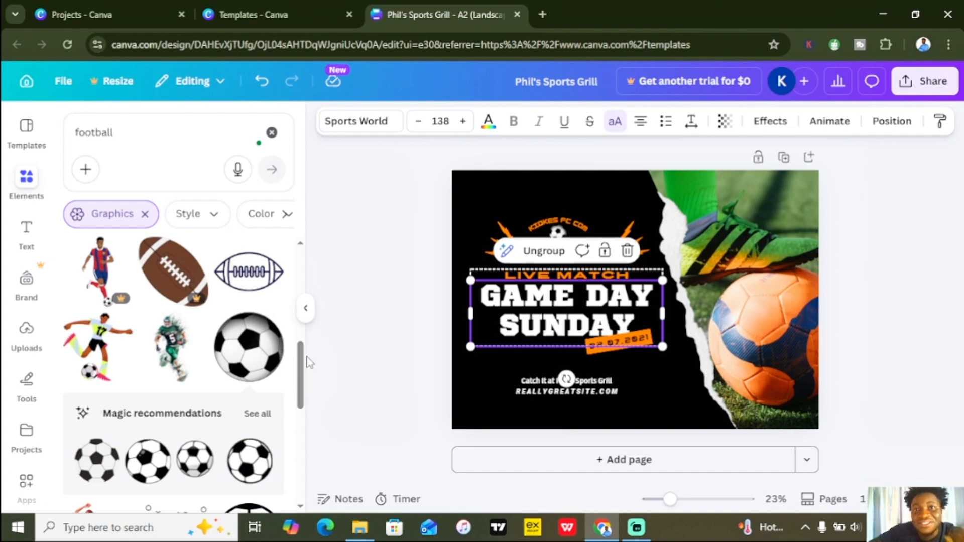
{"action": "double_click", "coordinate": [543, 284]}
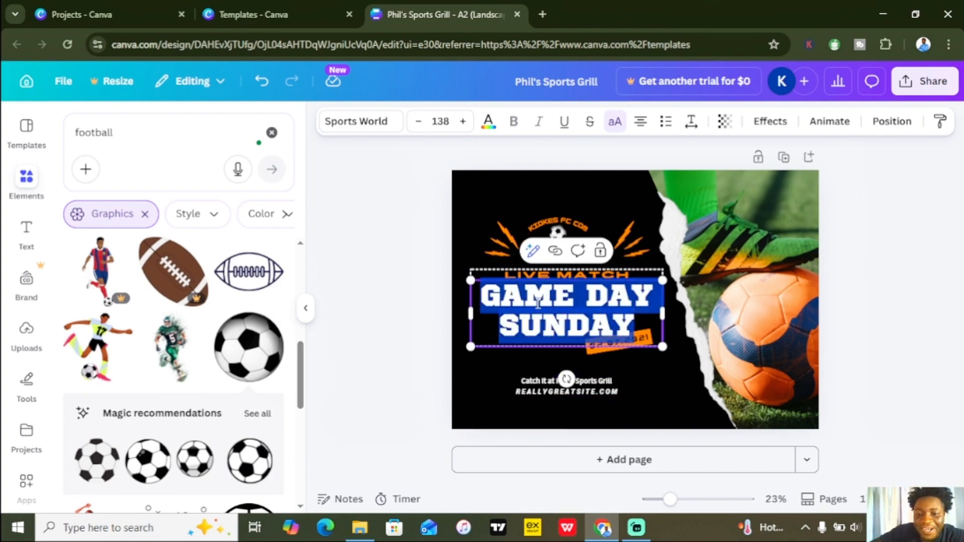
{"action": "key", "text": "BackSpace"}
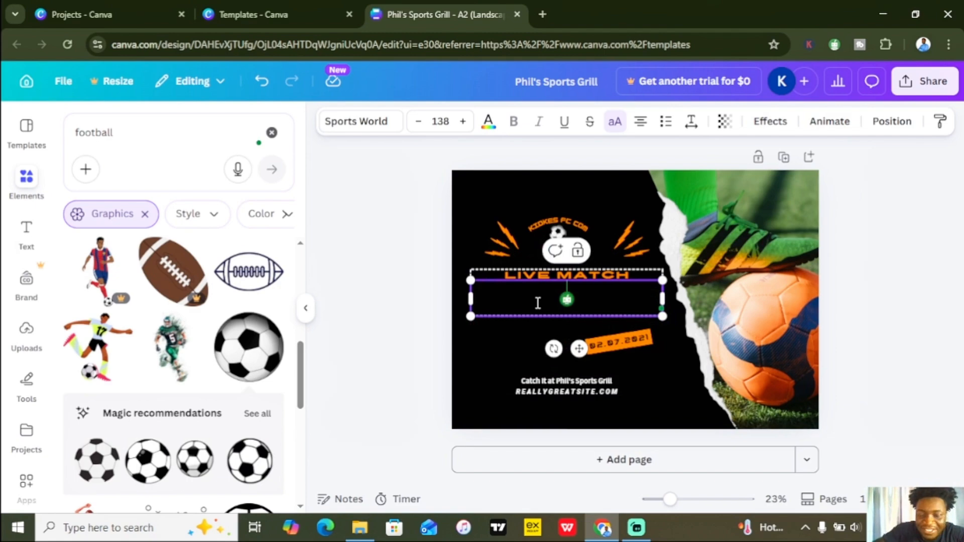
{"action": "type", "text": "KIDKES"}
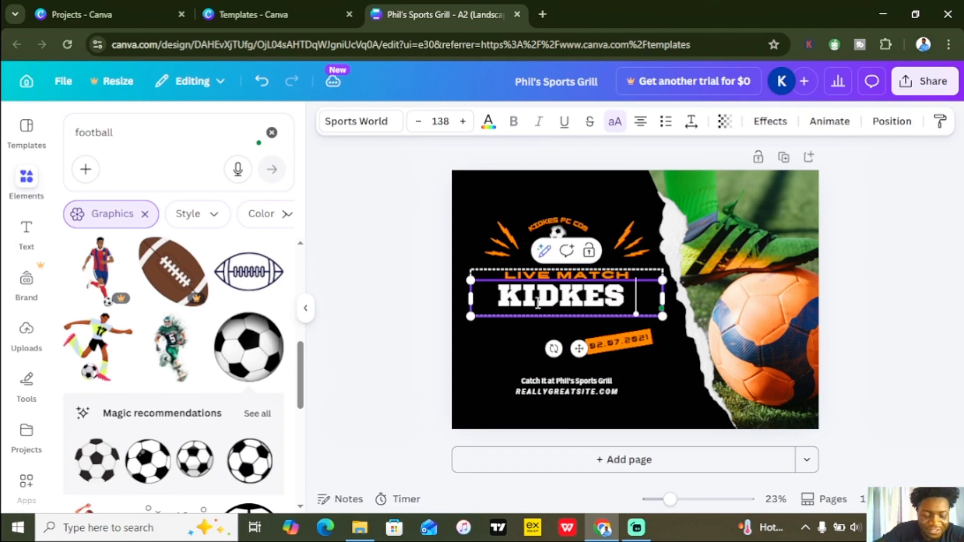
{"action": "type", "text": " FC VS AISHA FC"}
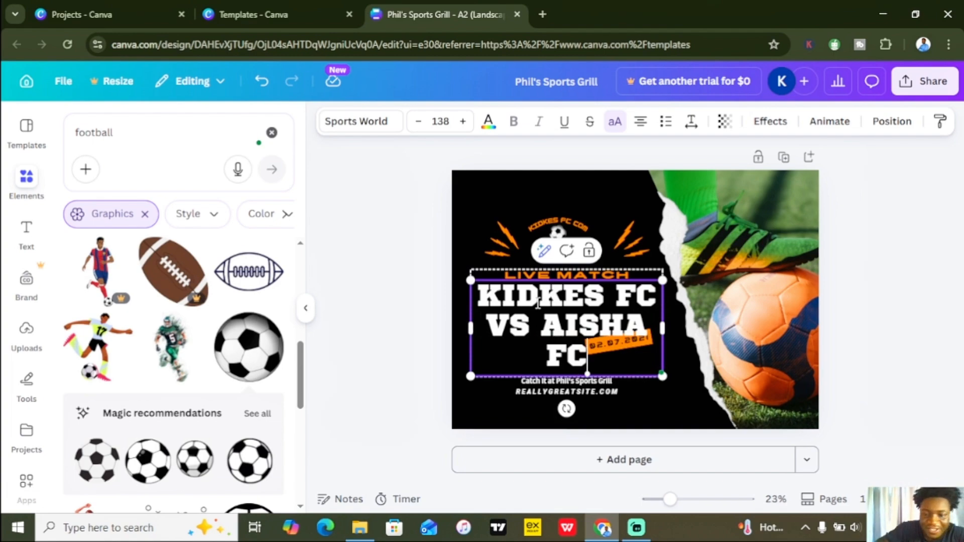
Step: Scale down and widen the grouped headline so the team names fit on two lines, and position it below the emblem
{"action": "left_click", "coordinate": [440, 280]}
{"action": "left_click", "coordinate": [533, 305]}
{"action": "mouse_move", "coordinate": [532, 305]}
{"action": "left_mouse_down"}
{"action": "mouse_move", "coordinate": [548, 321]}
{"action": "mouse_move", "coordinate": [533, 300]}
{"action": "left_mouse_up"}
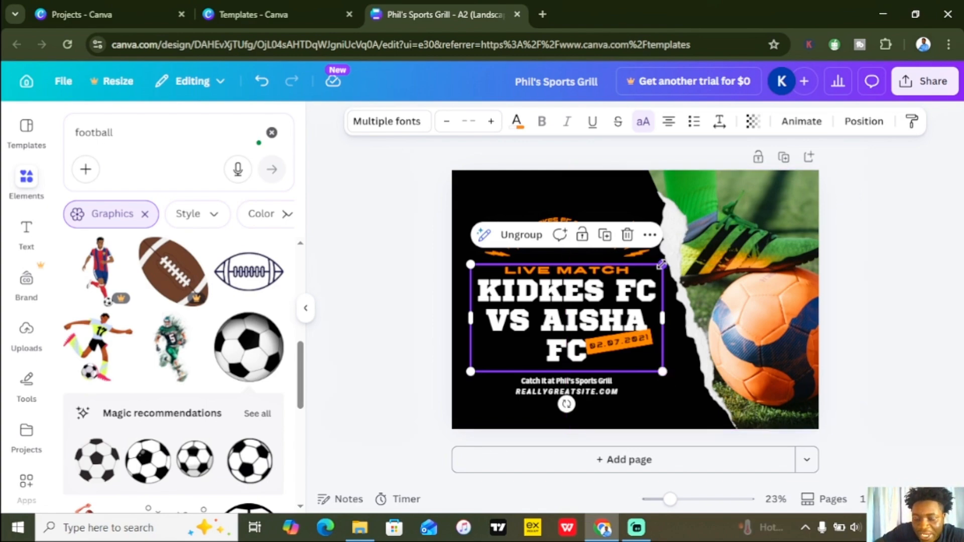
{"action": "left_click_drag", "start_coordinate": [664, 265], "coordinate": [632, 282]}
{"action": "left_click_drag", "start_coordinate": [632, 329], "coordinate": [681, 330]}
{"action": "left_click_drag", "start_coordinate": [604, 317], "coordinate": [590, 302]}
{"action": "left_click", "coordinate": [372, 303]}
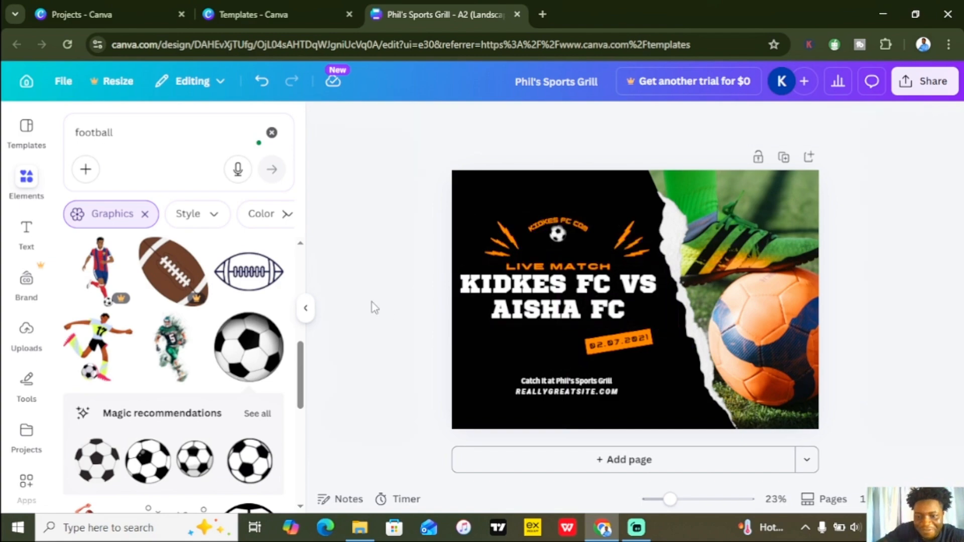
{"action": "left_click_drag", "start_coordinate": [505, 297], "coordinate": [516, 291]}
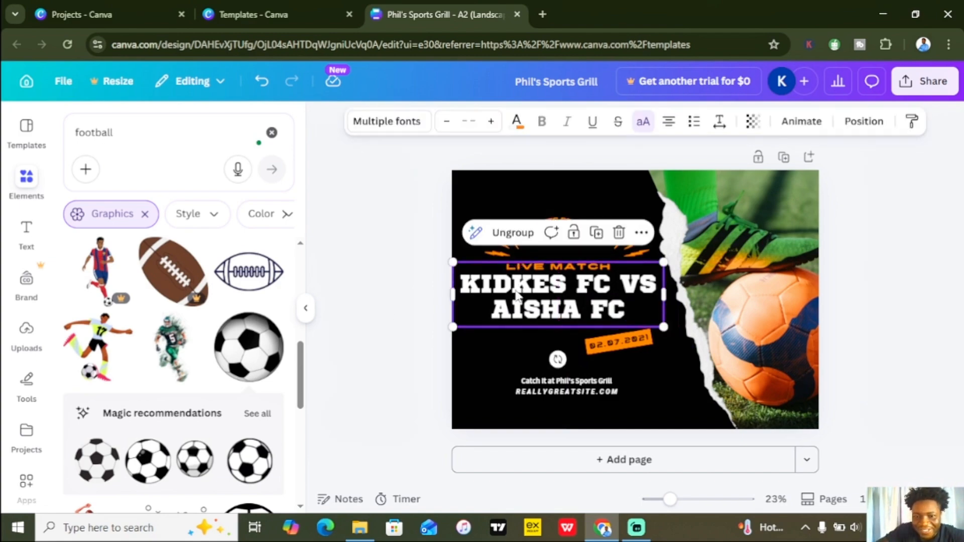
{"action": "left_click", "coordinate": [376, 224]}
Step: Enlarge the curved club name so it arches wider over the soccer ball
{"action": "left_click", "coordinate": [533, 224]}
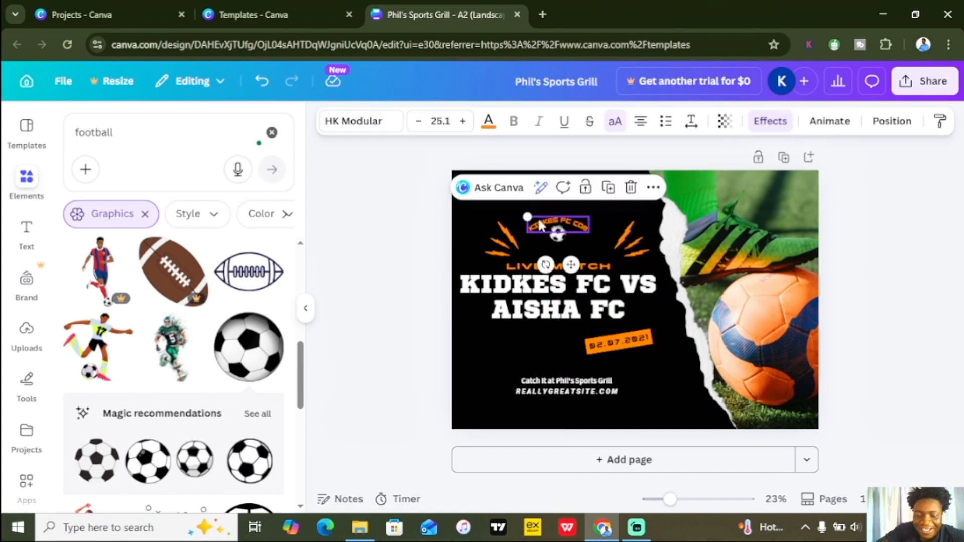
{"action": "mouse_move", "coordinate": [527, 217]}
{"action": "left_mouse_down"}
{"action": "mouse_move", "coordinate": [509, 212]}
{"action": "mouse_move", "coordinate": [533, 223]}
{"action": "left_mouse_up"}
{"action": "left_click", "coordinate": [394, 234]}
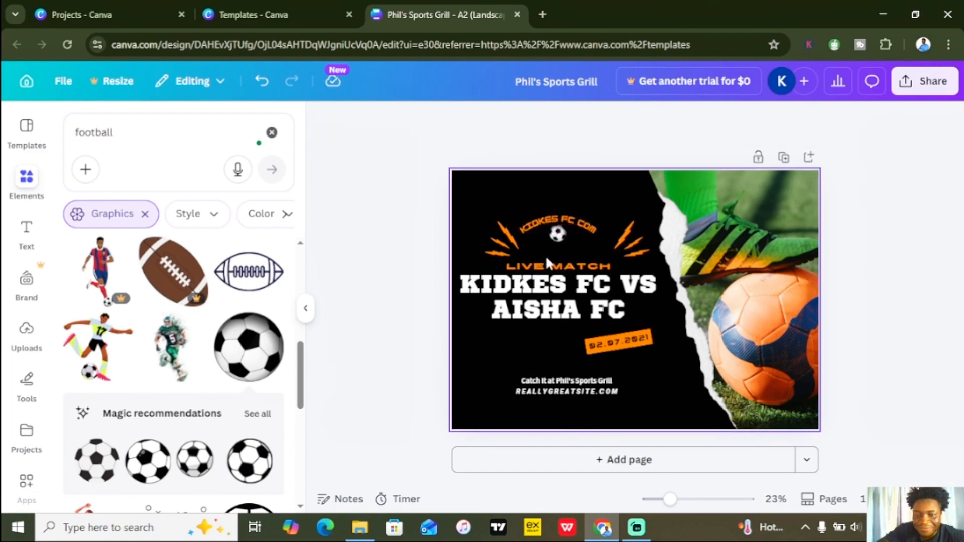
Step: Change the date on the orange tag to 23.03.26
{"action": "left_click", "coordinate": [621, 345]}
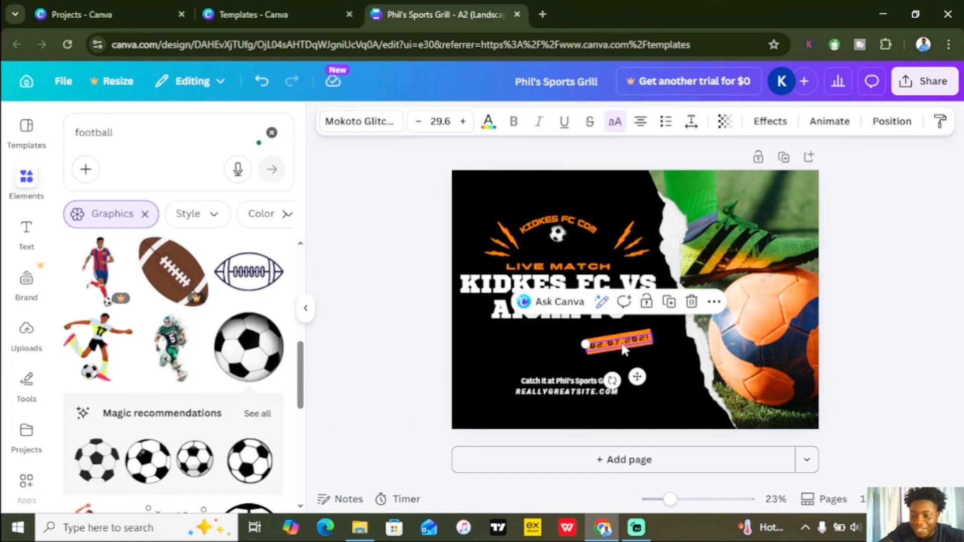
{"action": "left_click", "coordinate": [602, 343]}
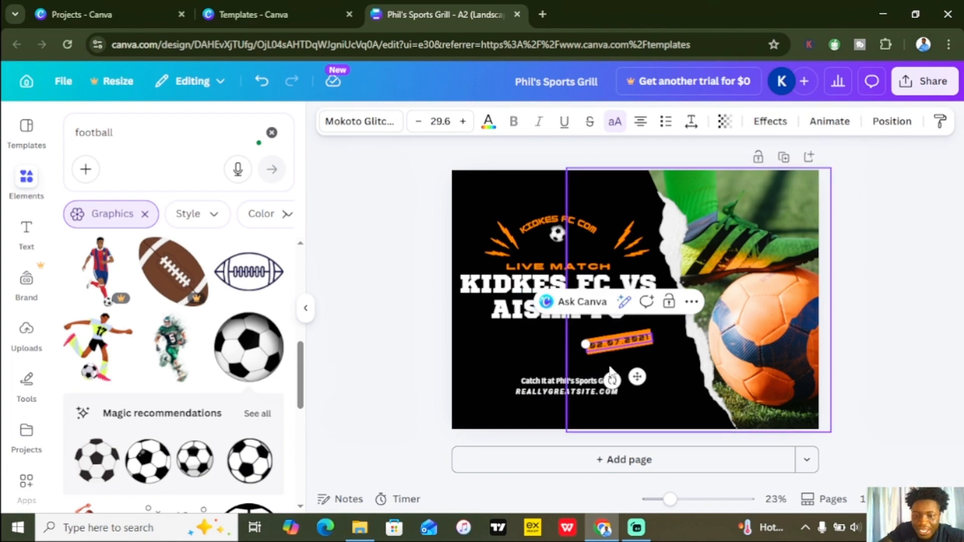
{"action": "key", "text": "BackSpace"}
{"action": "type", "text": "3"}
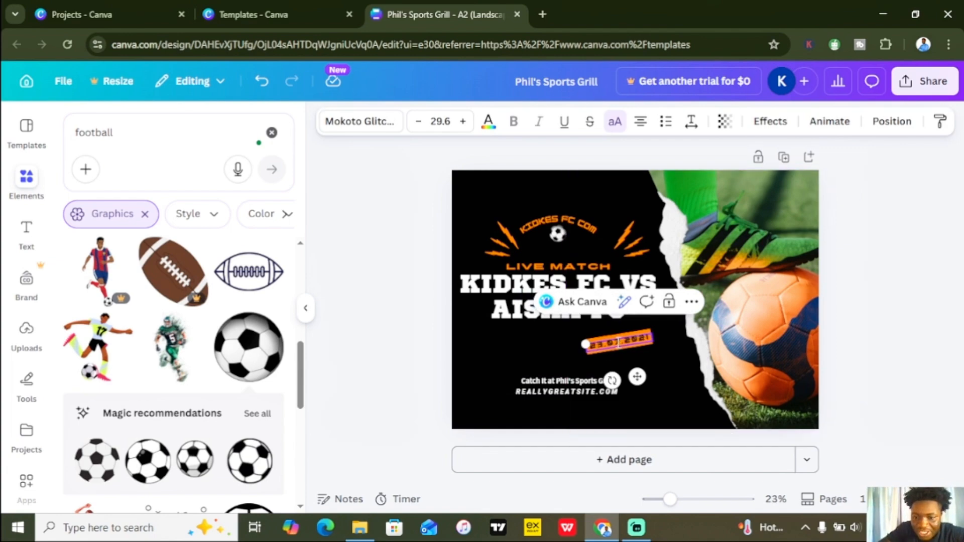
{"action": "key", "text": "BackSpace"}
{"action": "key", "text": "BackSpace"}
{"action": "type", "text": ".03."}
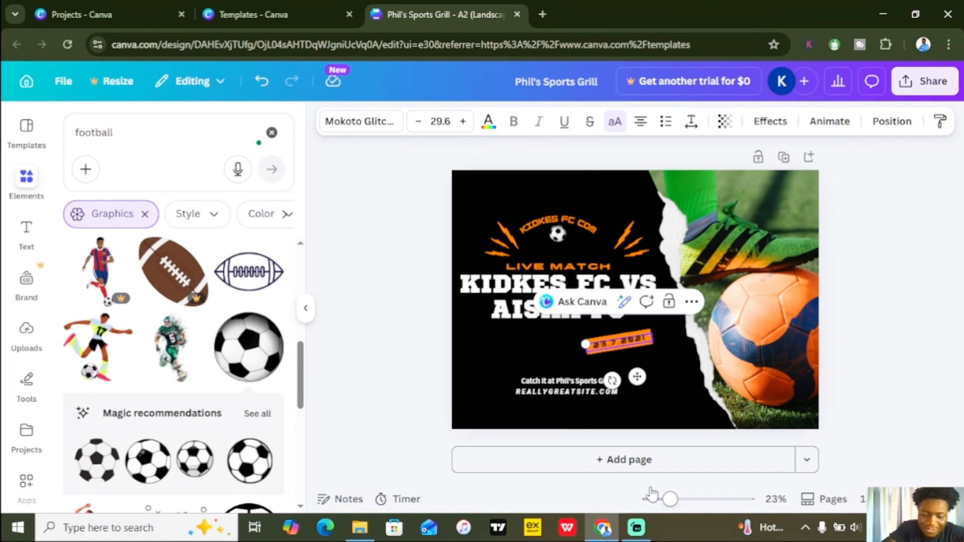
{"action": "type", "text": "20"}
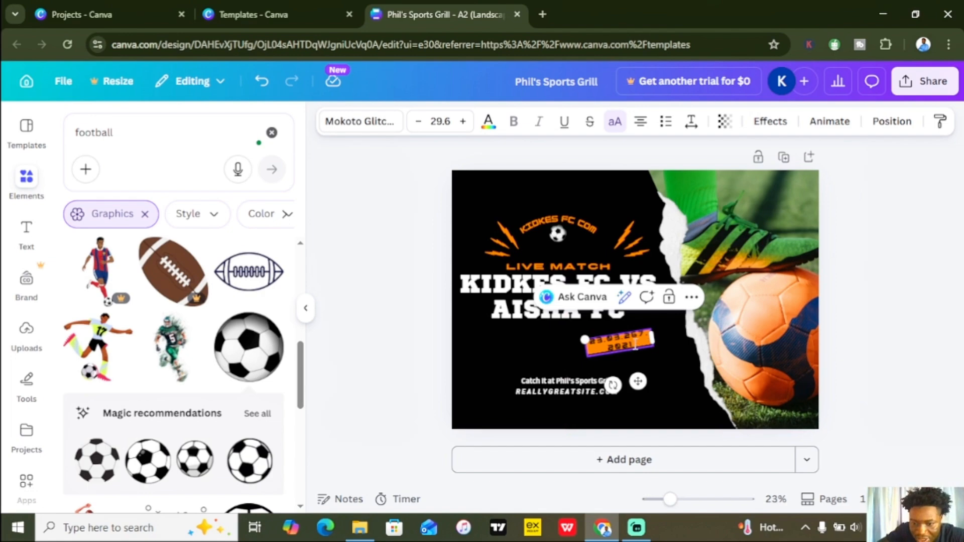
{"action": "key", "text": "BackSpace"}
{"action": "key", "text": "BackSpace"}
{"action": "key", "text": "BackSpace"}
{"action": "key", "text": "BackSpace"}
{"action": "key", "text": "BackSpace"}
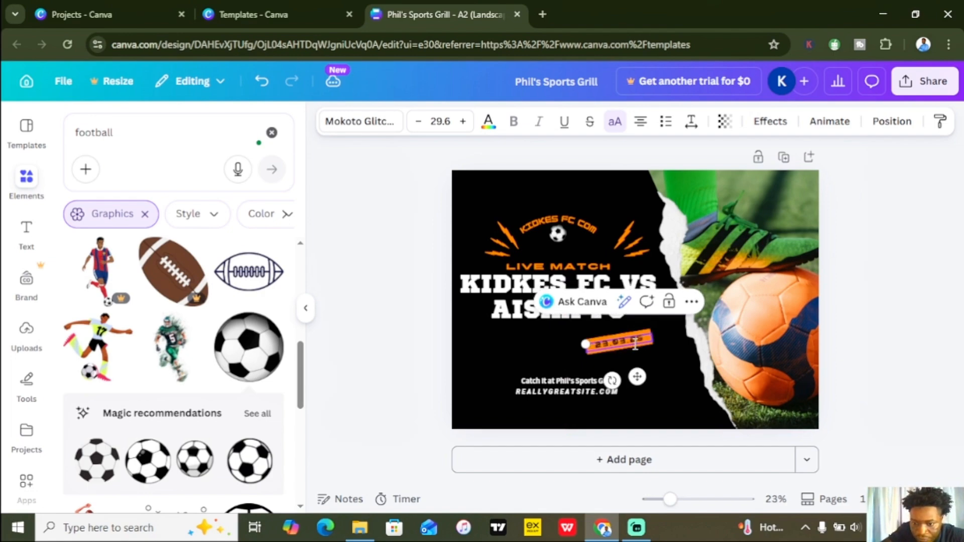
{"action": "left_click", "coordinate": [380, 311]}
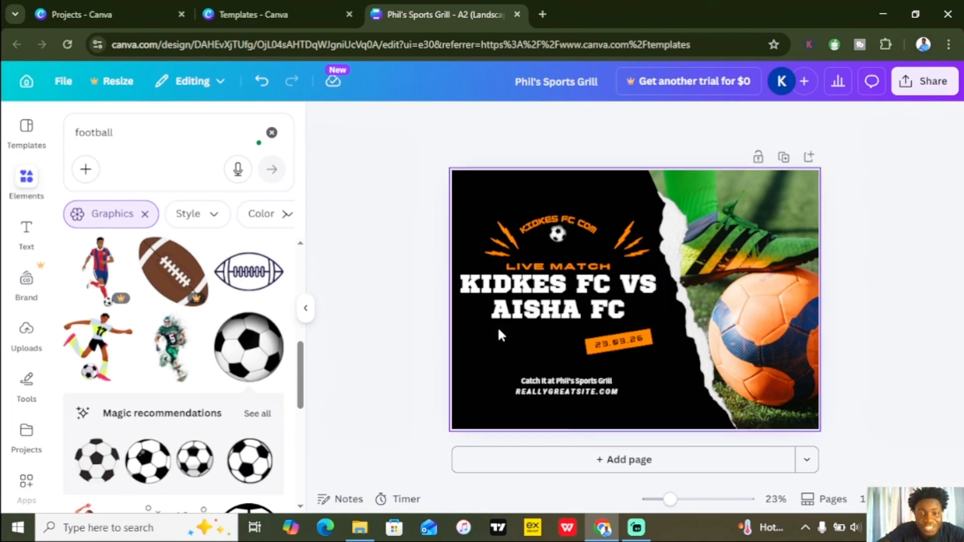
Step: Rotate the date text and its orange tag to horizontal and centre them together below the headline
{"action": "left_click", "coordinate": [619, 341]}
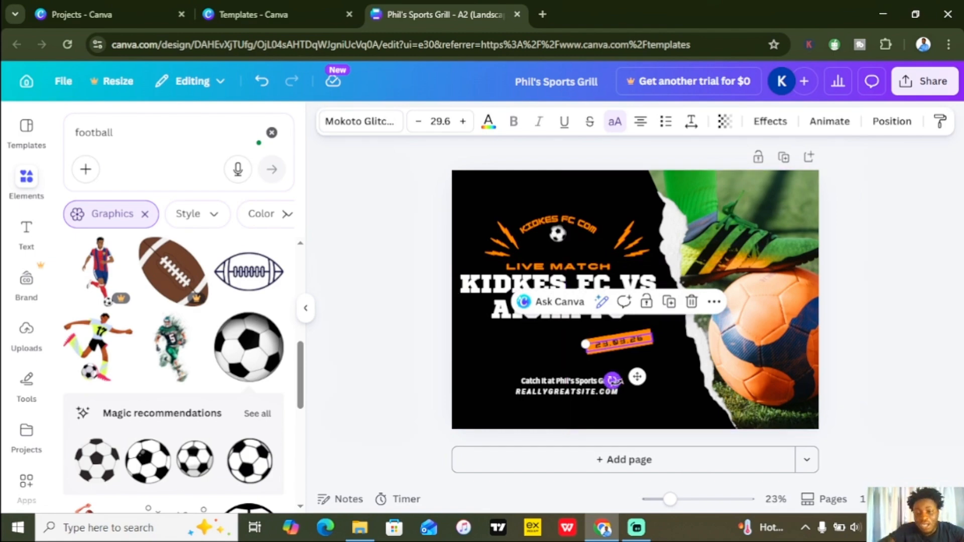
{"action": "mouse_move", "coordinate": [612, 380]}
{"action": "left_mouse_down"}
{"action": "mouse_move", "coordinate": [644, 419]}
{"action": "mouse_move", "coordinate": [606, 392]}
{"action": "left_mouse_up"}
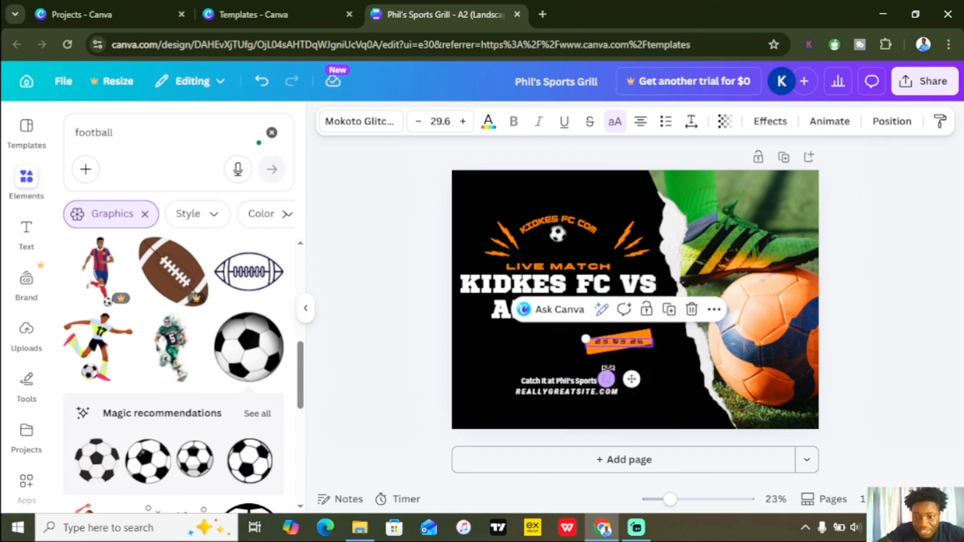
{"action": "left_click", "coordinate": [619, 348]}
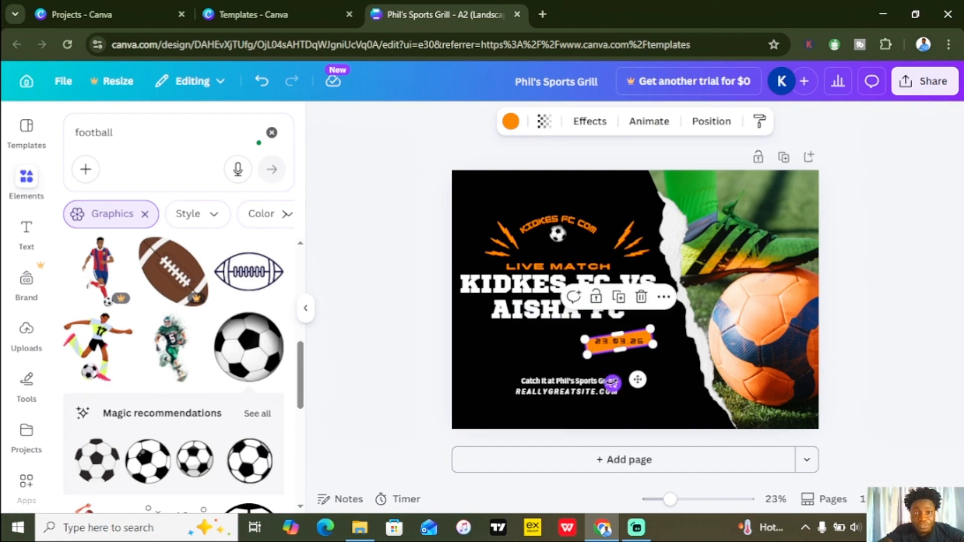
{"action": "left_click_drag", "start_coordinate": [612, 383], "coordinate": [579, 377]}
{"action": "left_click", "coordinate": [616, 340]}
{"action": "left_click", "coordinate": [424, 320]}
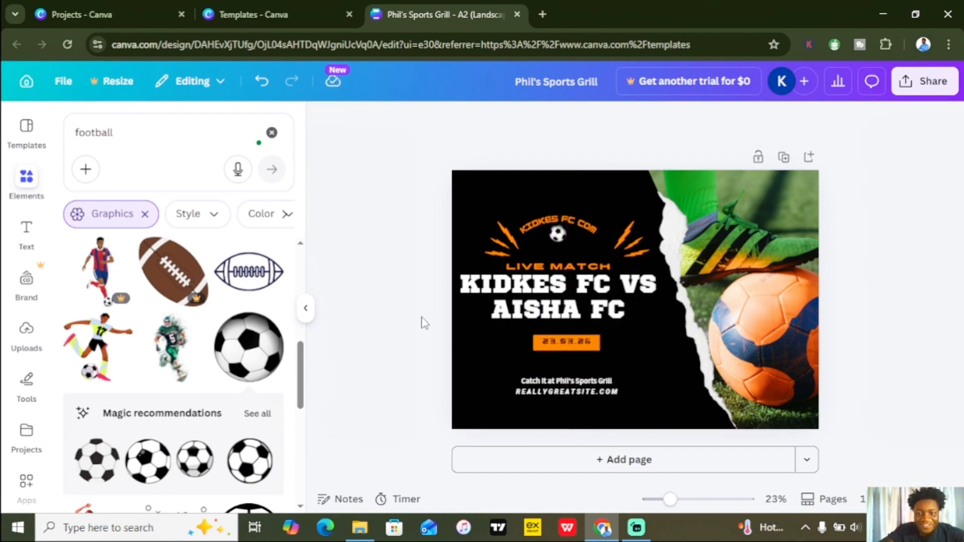
{"action": "left_click", "coordinate": [572, 387]}
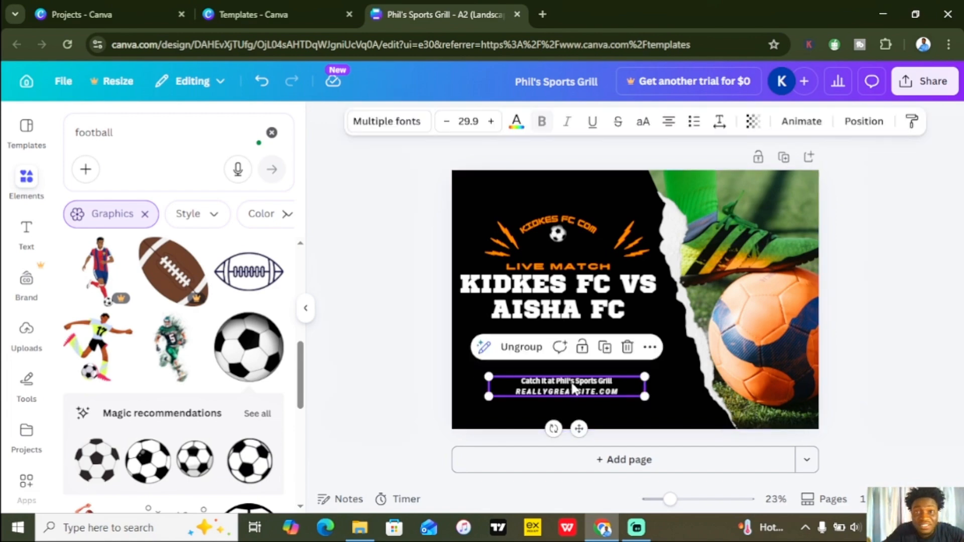
{"action": "double_click", "coordinate": [572, 385]}
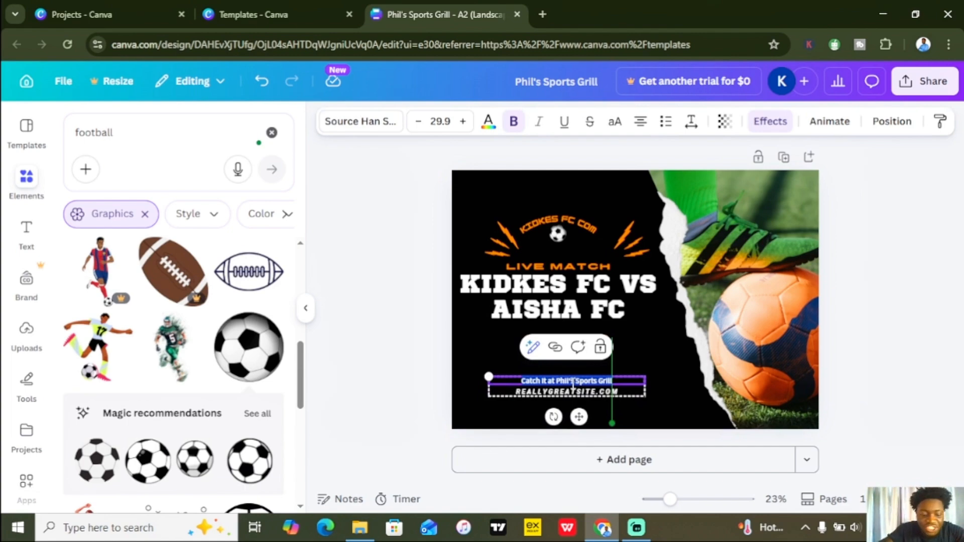
{"action": "key", "text": "BackSpace"}
{"action": "type", "text": "@KIDKESFC"}
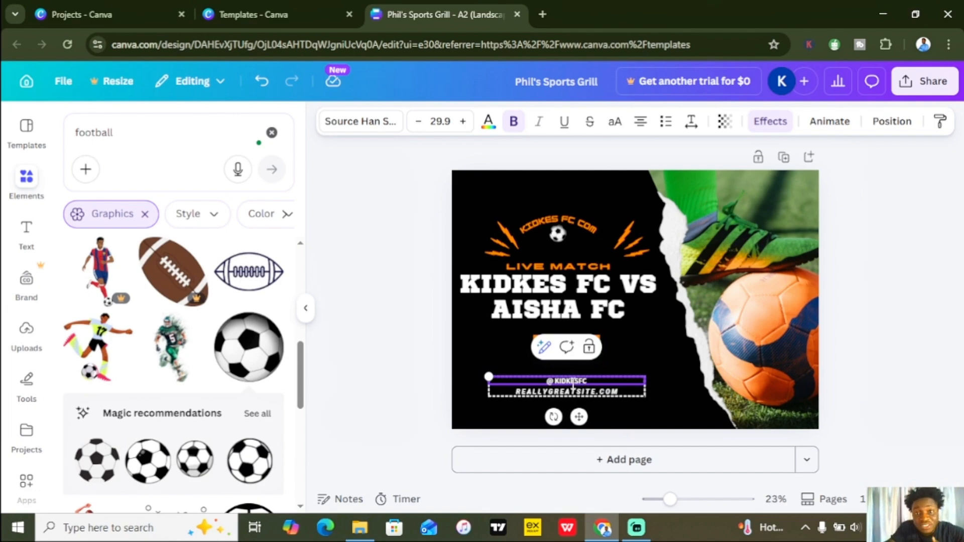
Step: Delete the website line under the club handle and enlarge the handle text to size 39.1
{"action": "left_click", "coordinate": [563, 394]}
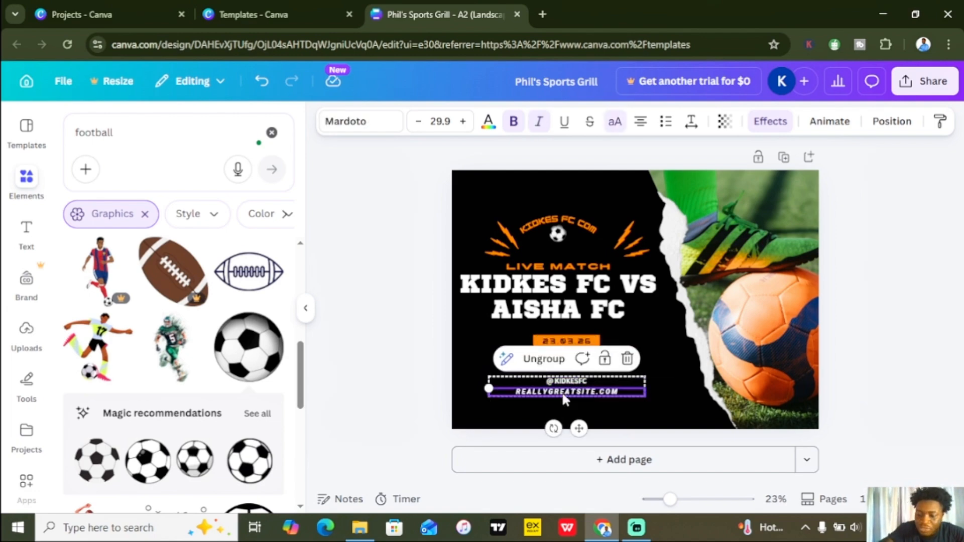
{"action": "key", "text": "Delete"}
{"action": "left_click_drag", "start_coordinate": [490, 375], "coordinate": [440, 374]}
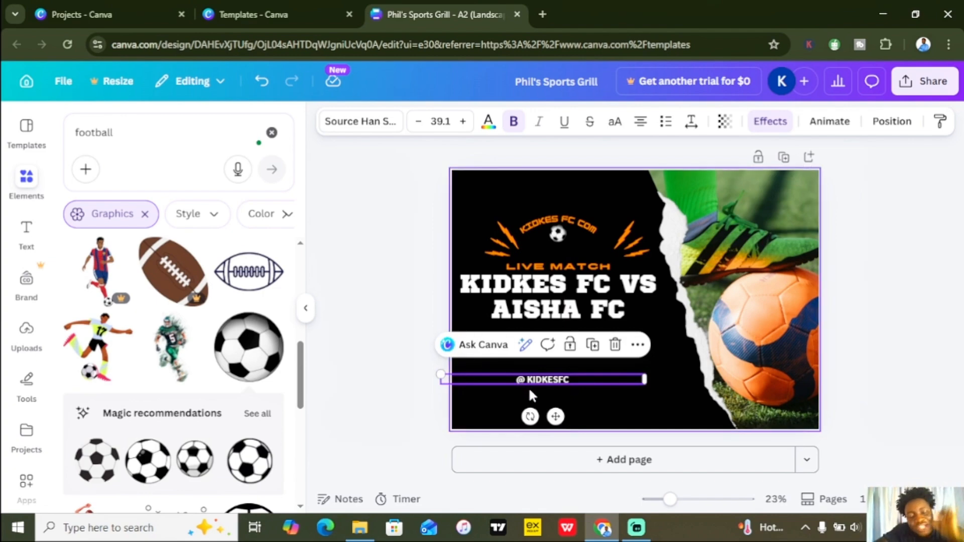
{"action": "left_click_drag", "start_coordinate": [555, 416], "coordinate": [574, 400]}
{"action": "left_click", "coordinate": [401, 337]}
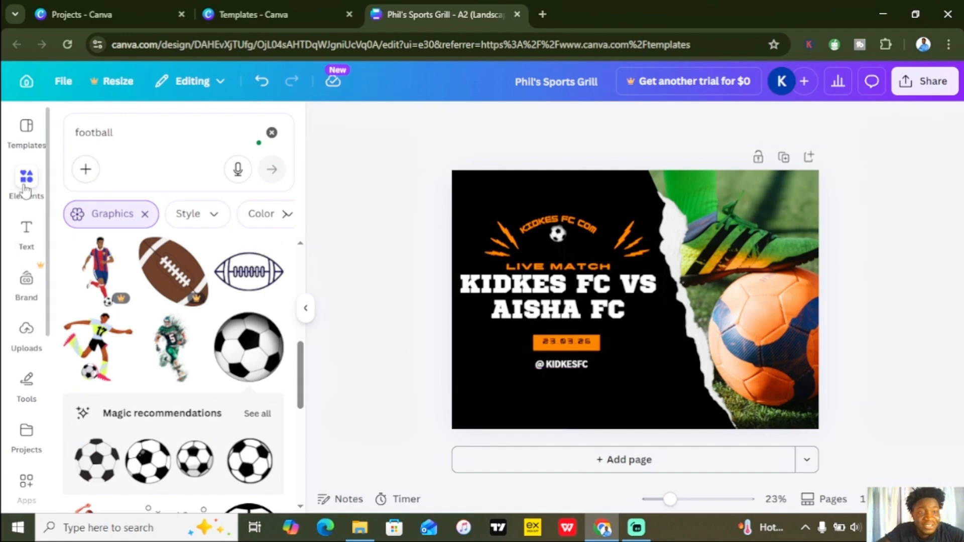
Step: Replace the football search in the graphics elements with a search for "INSTAGRAM"
{"action": "left_click", "coordinate": [122, 133]}
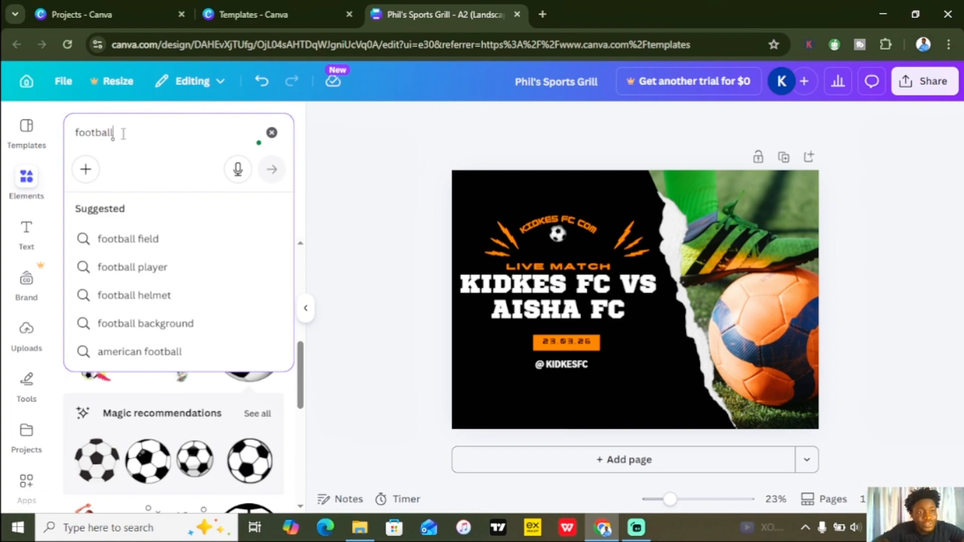
{"action": "left_click_drag", "start_coordinate": [122, 133], "coordinate": [55, 135]}
{"action": "key", "text": "BackSpace"}
{"action": "type", "text": "INSTAGRAM"}
{"action": "key", "text": "Return"}
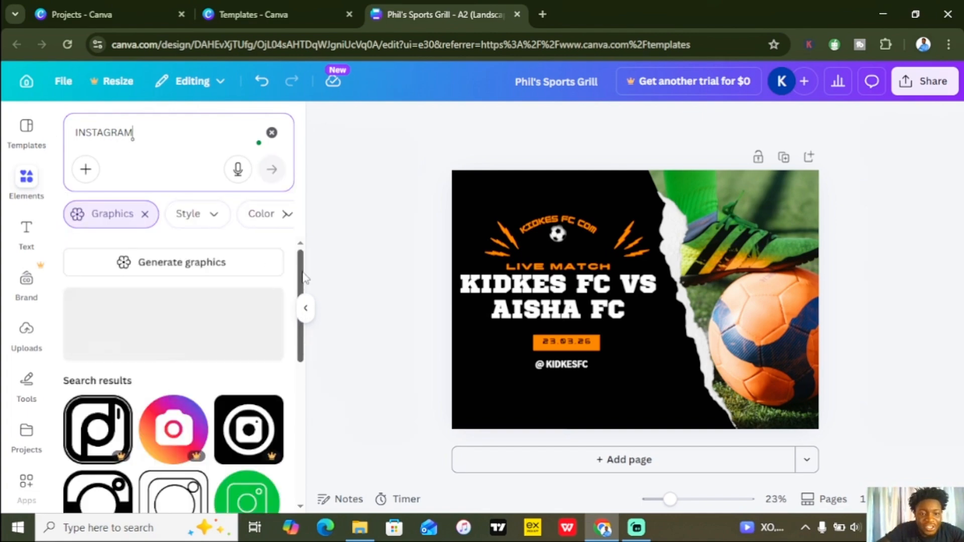
{"action": "scroll", "coordinate": [303, 347], "scroll_direction": "down", "scroll_amount": 3}
{"action": "scroll", "coordinate": [303, 346], "scroll_direction": "down", "scroll_amount": 2}
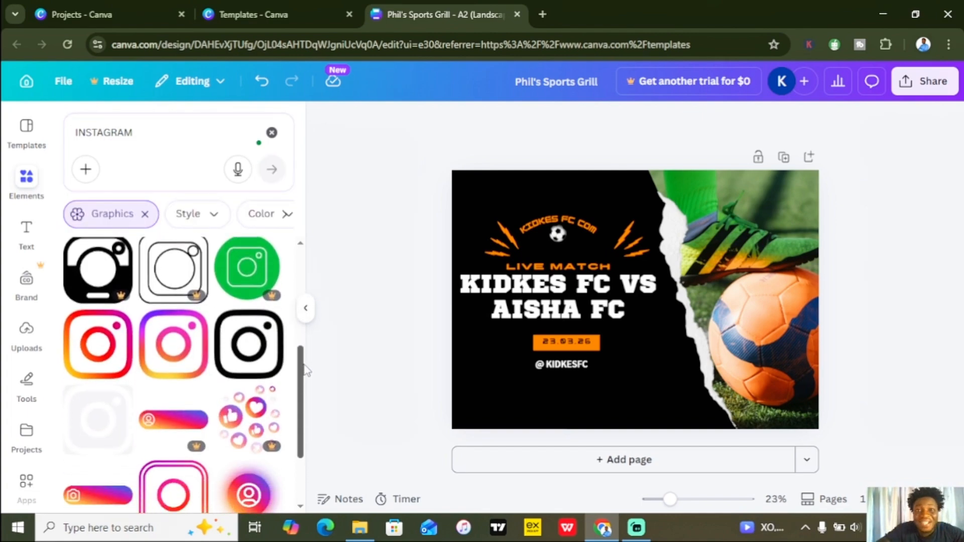
{"action": "left_click", "coordinate": [93, 357]}
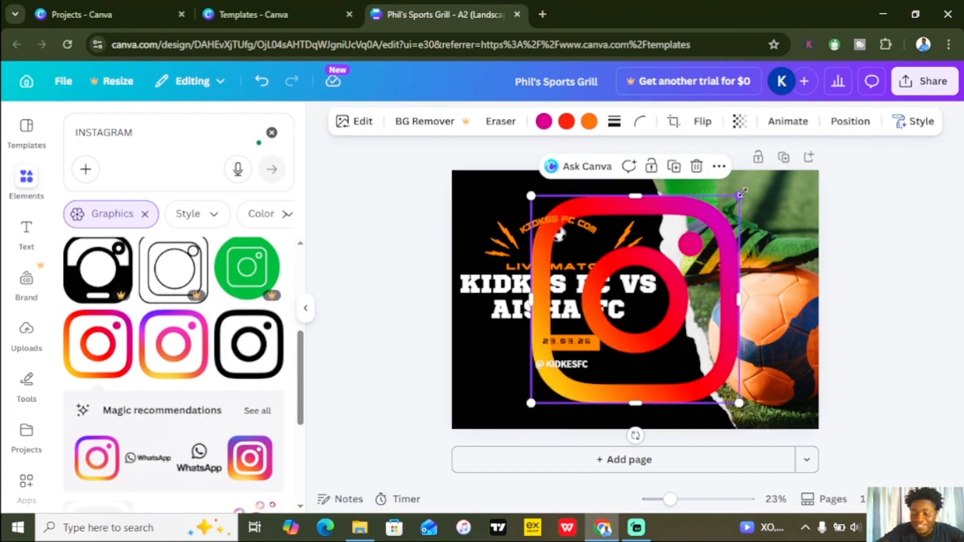
{"action": "left_click_drag", "start_coordinate": [739, 197], "coordinate": [555, 381]}
{"action": "left_click_drag", "start_coordinate": [555, 436], "coordinate": [530, 412]}
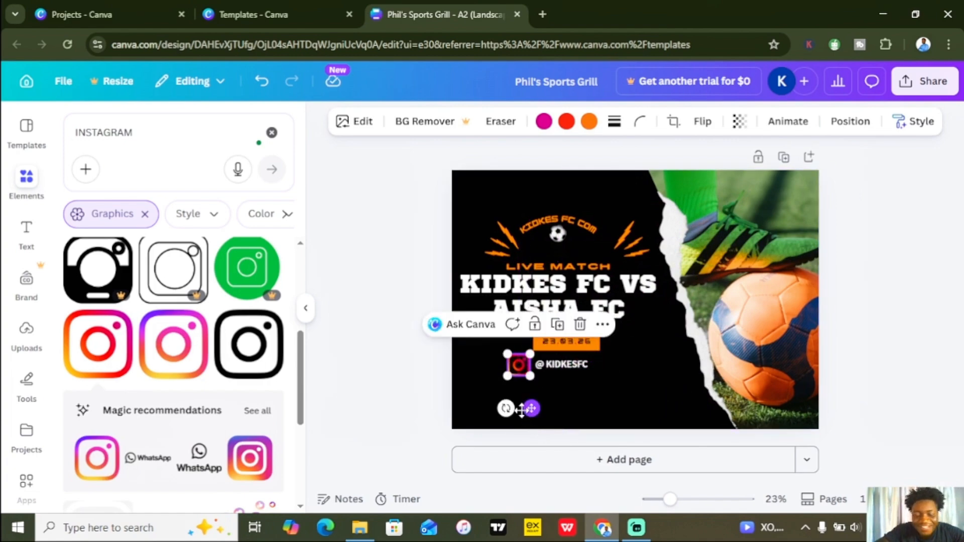
{"action": "left_click", "coordinate": [411, 374]}
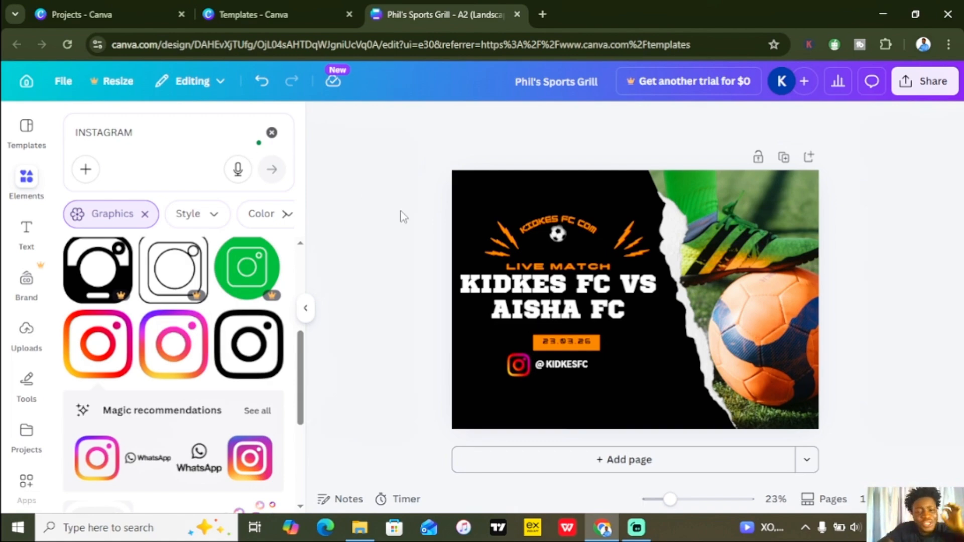
{"action": "left_click", "coordinate": [578, 365]}
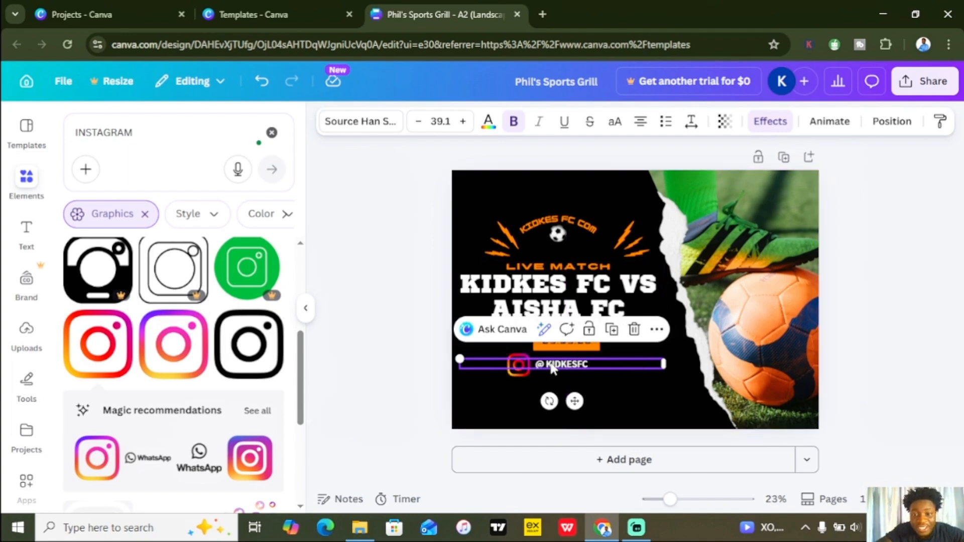
{"action": "left_click", "coordinate": [614, 331]}
{"action": "left_click_drag", "start_coordinate": [577, 368], "coordinate": [573, 392]}
{"action": "left_click", "coordinate": [613, 342]}
{"action": "double_click", "coordinate": [574, 392]}
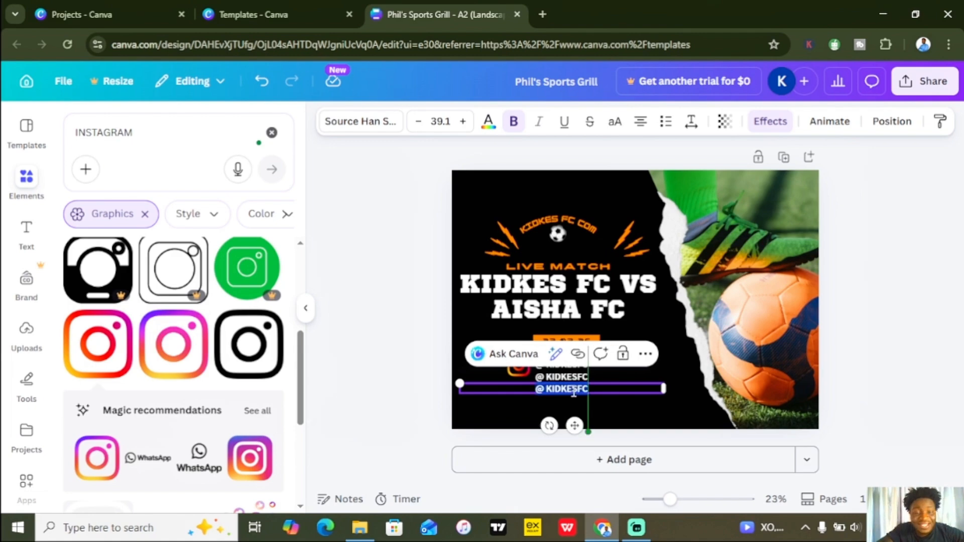
{"action": "type", "text": "0808000"}
{"action": "key", "text": "BackSpace"}
{"action": "key", "text": "BackSpace"}
{"action": "key", "text": "BackSpace"}
{"action": "key", "text": "BackSpace"}
{"action": "key", "text": "BackSpace"}
{"action": "key", "text": "BackSpace"}
{"action": "key", "text": "BackSpace"}
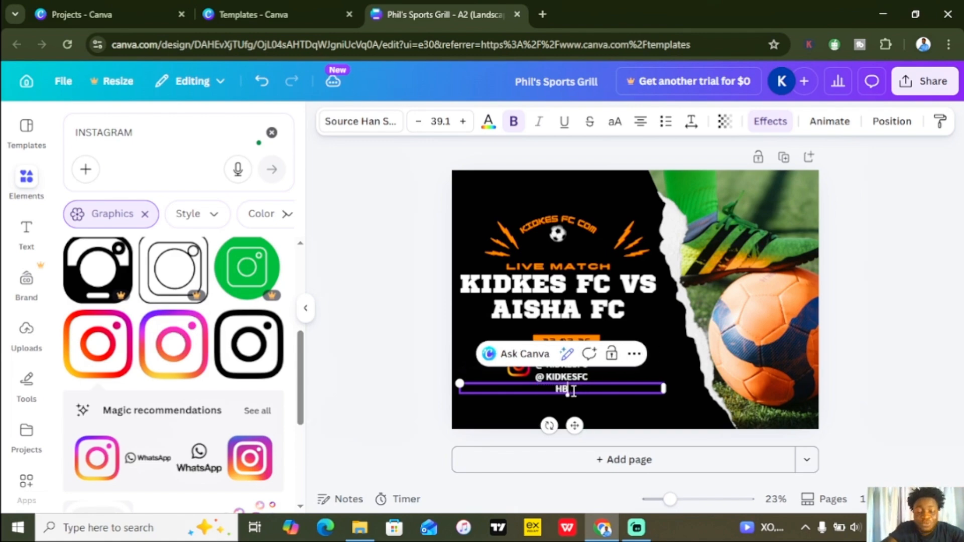
{"action": "left_click", "coordinate": [397, 303]}
{"action": "left_click", "coordinate": [560, 381]}
{"action": "key", "text": "Delete"}
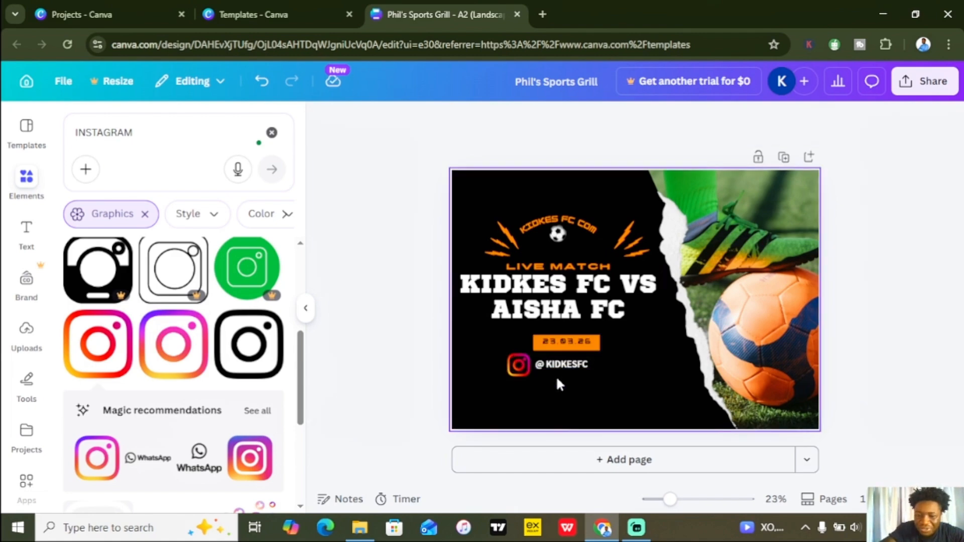
Step: Recolour the orange date tag with the bright green from the photo colors
{"action": "left_click", "coordinate": [551, 338]}
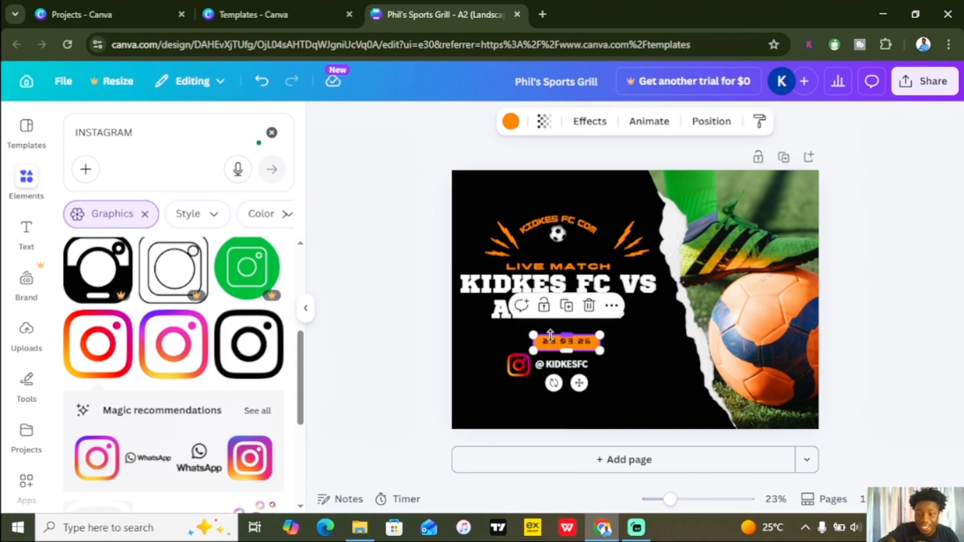
{"action": "left_click", "coordinate": [510, 122]}
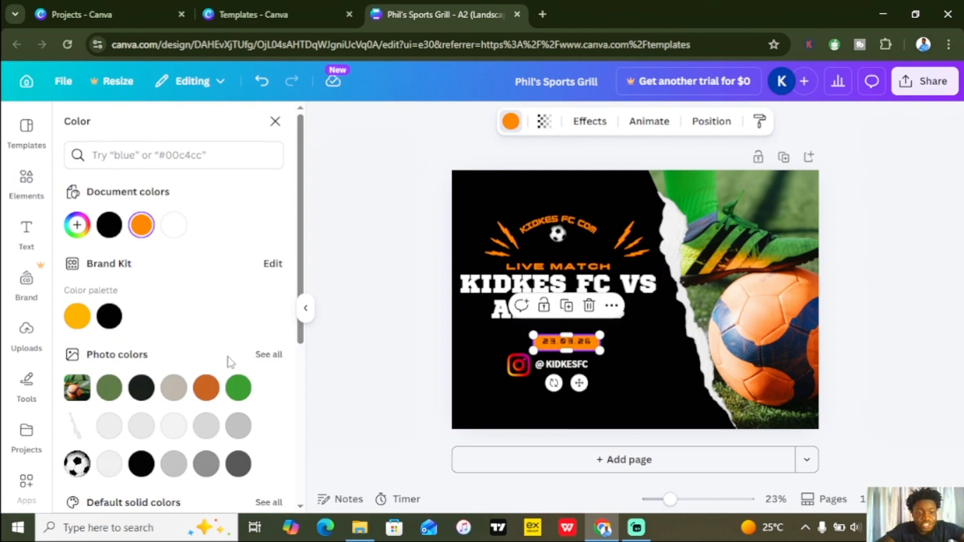
{"action": "left_click", "coordinate": [205, 387]}
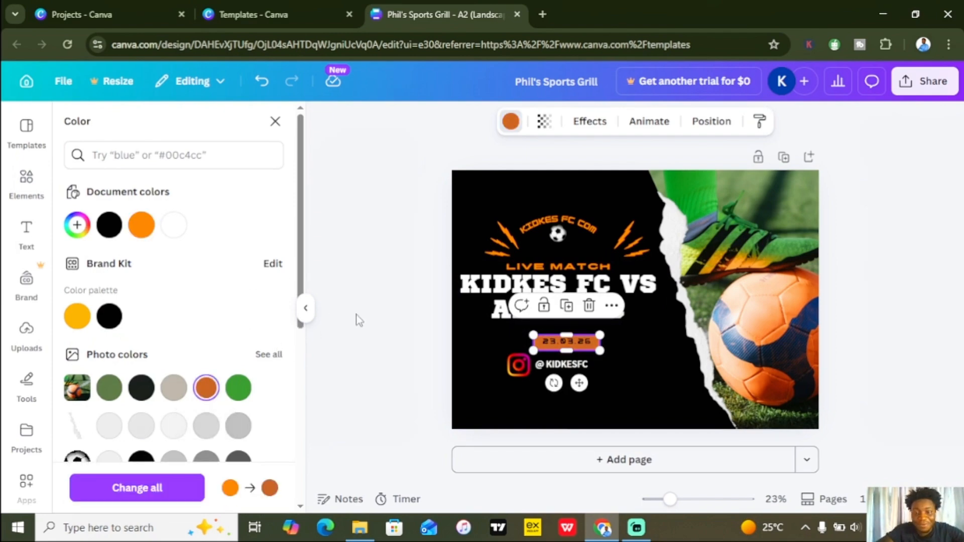
{"action": "left_click", "coordinate": [238, 387]}
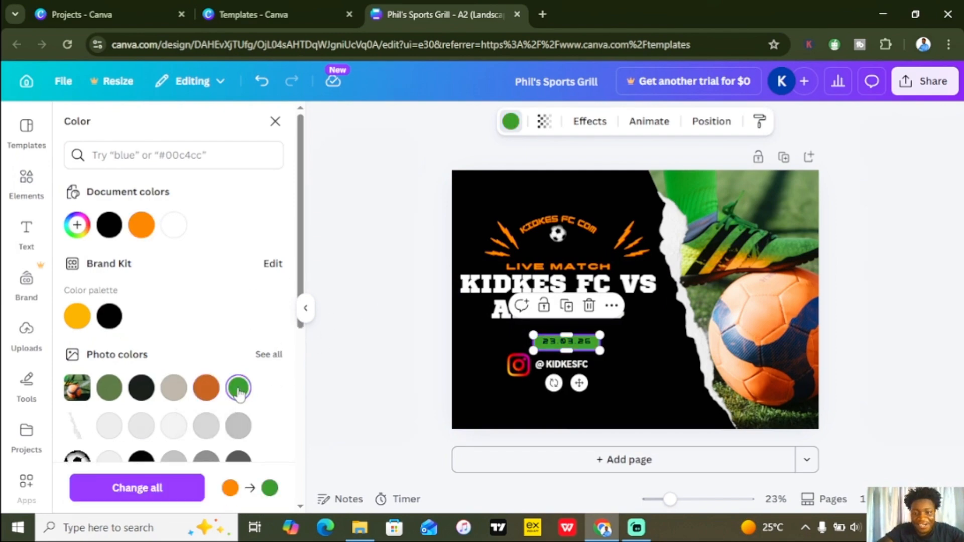
{"action": "left_click", "coordinate": [374, 331]}
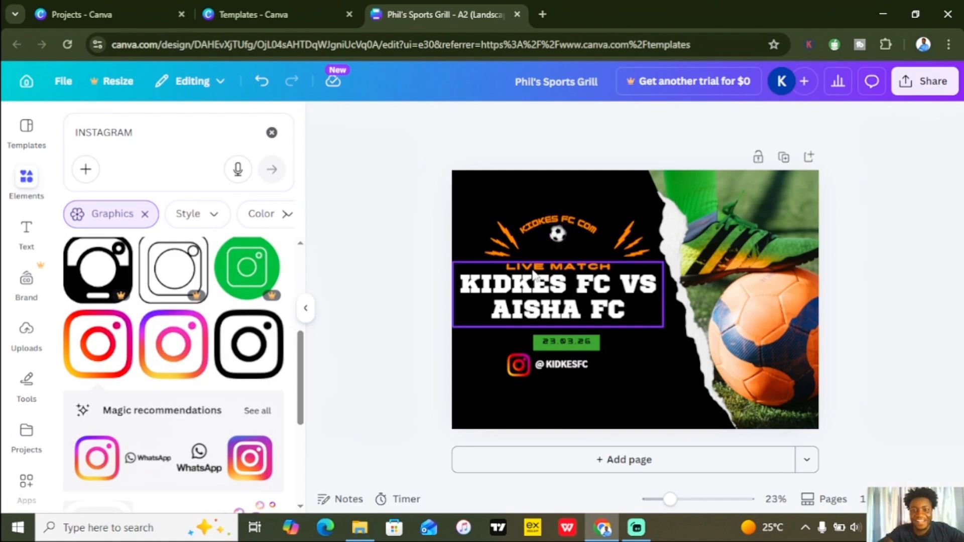
Step: Change the curved "KIDKES FC COM" text above the small football to white
{"action": "left_click", "coordinate": [528, 289]}
{"action": "left_click", "coordinate": [547, 208]}
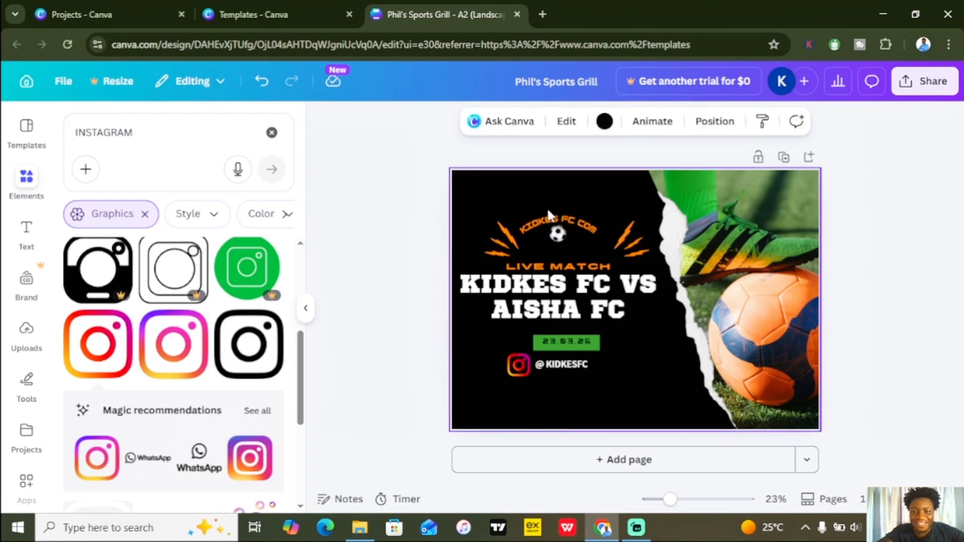
{"action": "left_click", "coordinate": [551, 221]}
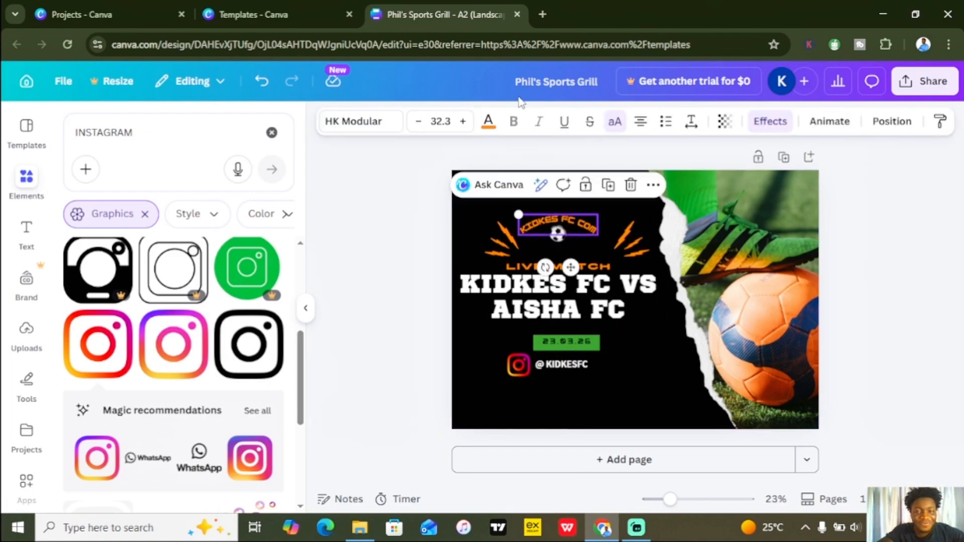
{"action": "left_click", "coordinate": [490, 124]}
{"action": "left_click_drag", "start_coordinate": [299, 183], "coordinate": [303, 242]}
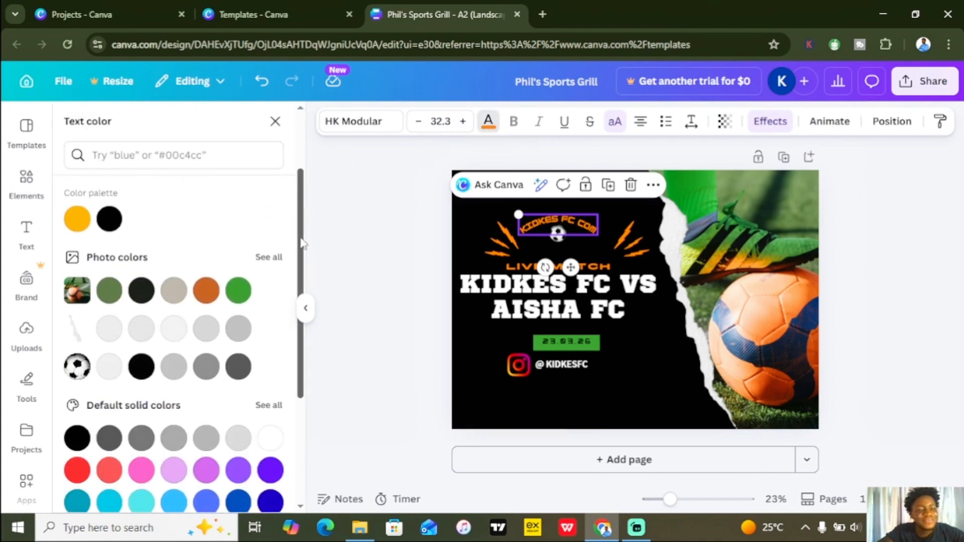
{"action": "scroll", "coordinate": [302, 234], "scroll_direction": "up", "scroll_amount": 2}
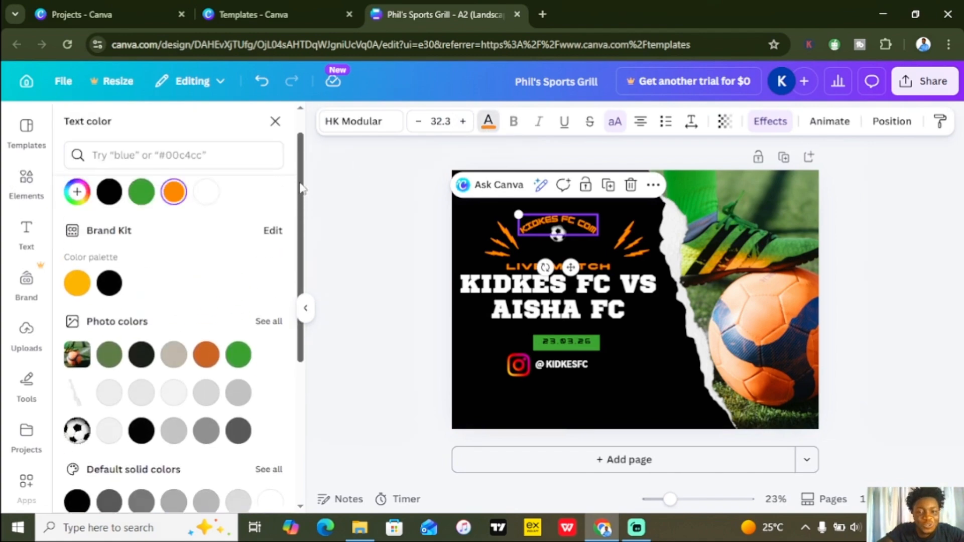
{"action": "left_click", "coordinate": [206, 202]}
{"action": "left_click", "coordinate": [390, 216]}
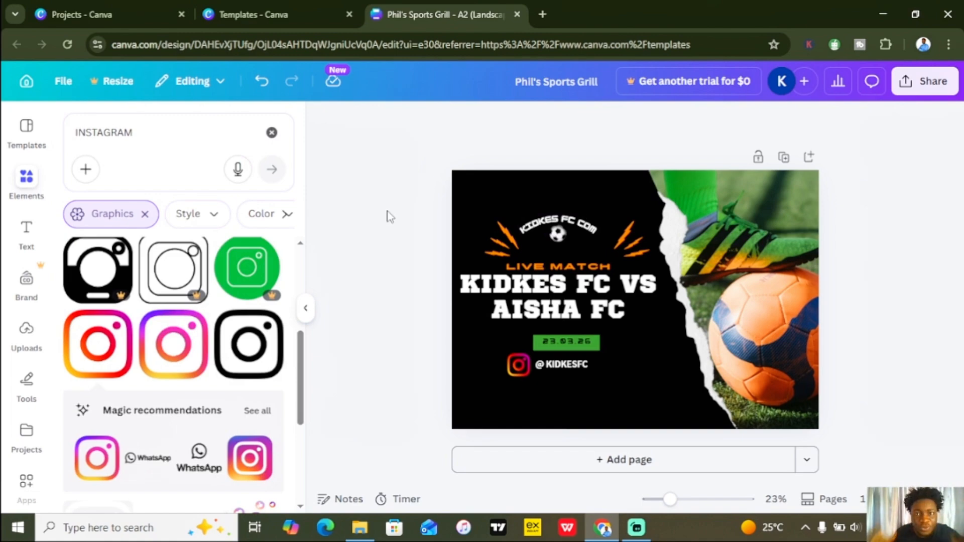
Step: Delete the boot and ball photo from its frame beside the torn paper edge, leaving the frame empty
{"action": "left_click", "coordinate": [752, 280]}
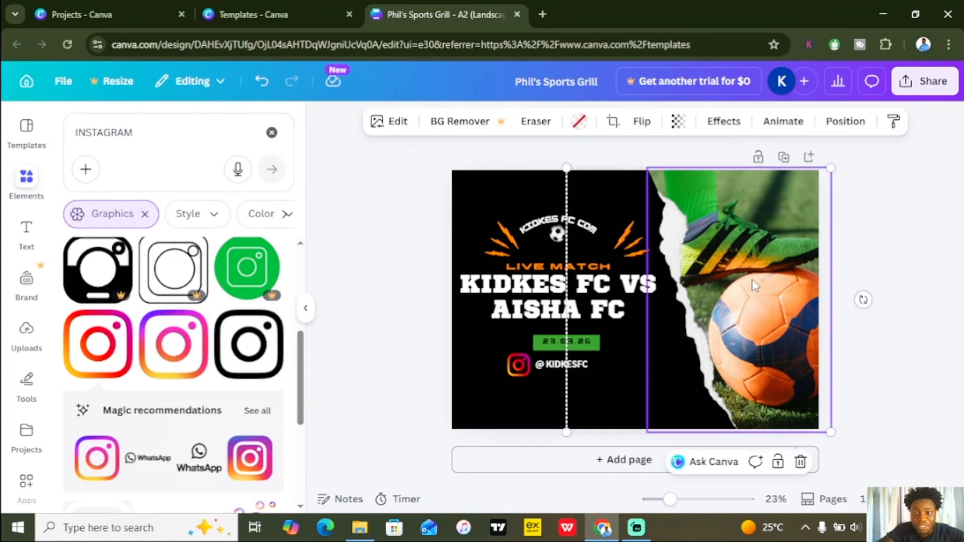
{"action": "left_click", "coordinate": [897, 237]}
{"action": "left_click", "coordinate": [780, 258]}
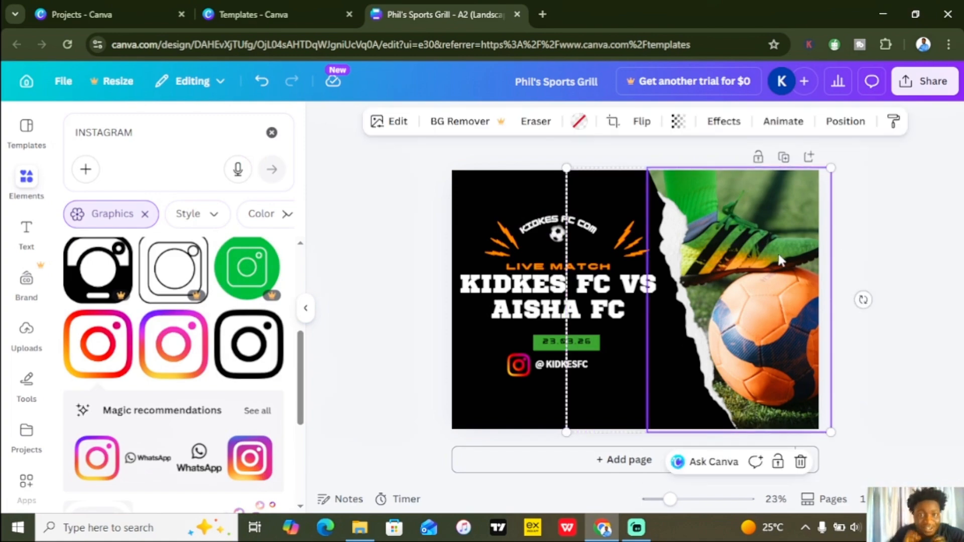
{"action": "key", "text": "Delete"}
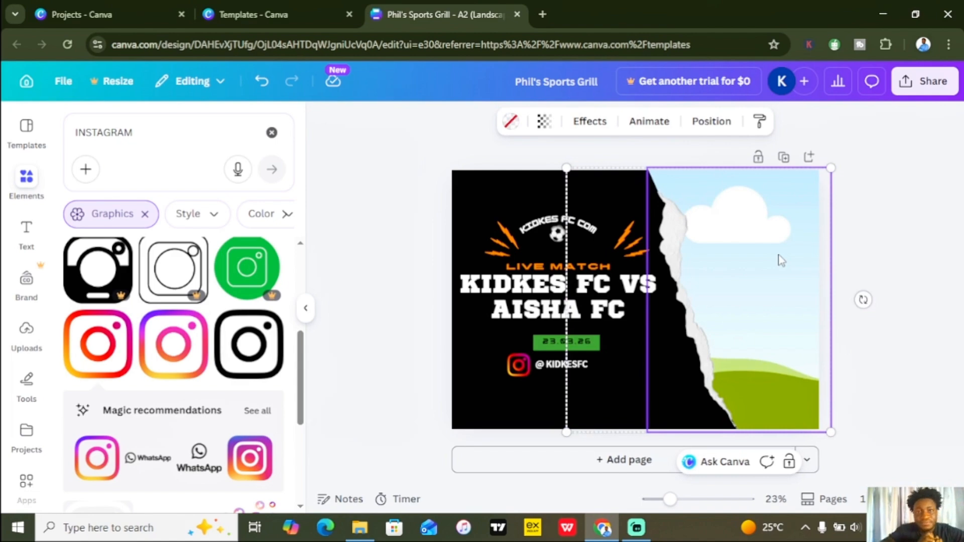
{"action": "left_click", "coordinate": [907, 223]}
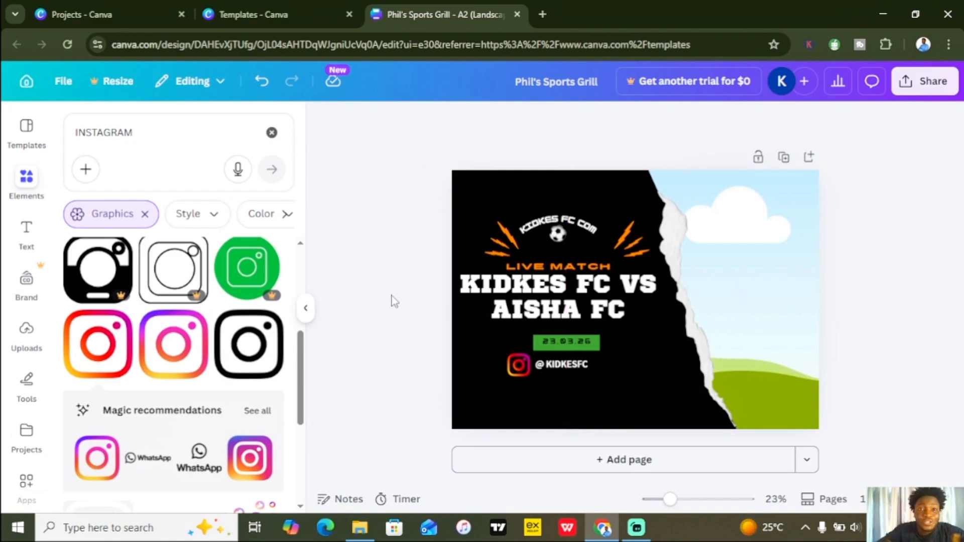
Step: Search the elements for "FOTBALL" and switch the results from graphics to photos
{"action": "left_click", "coordinate": [158, 128]}
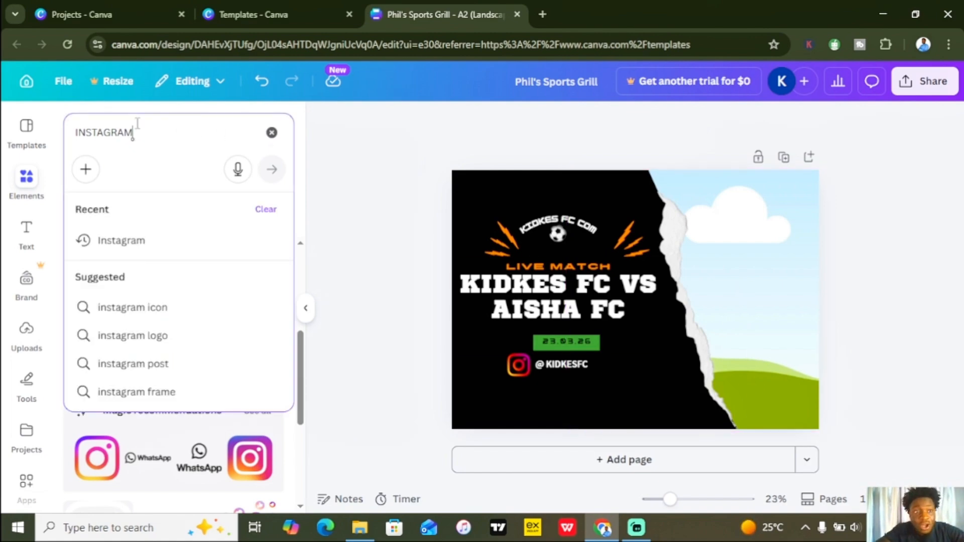
{"action": "double_click", "coordinate": [159, 128]}
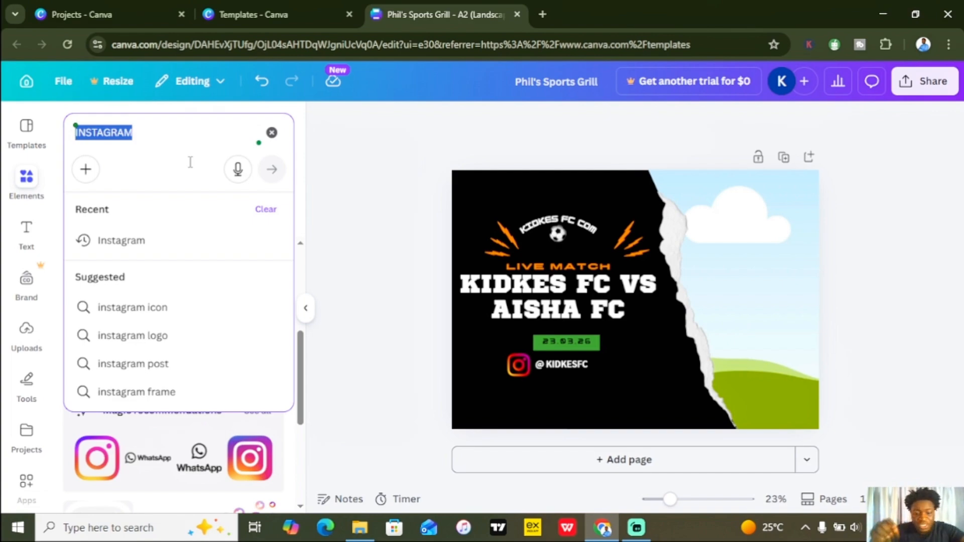
{"action": "type", "text": "FOTBALL"}
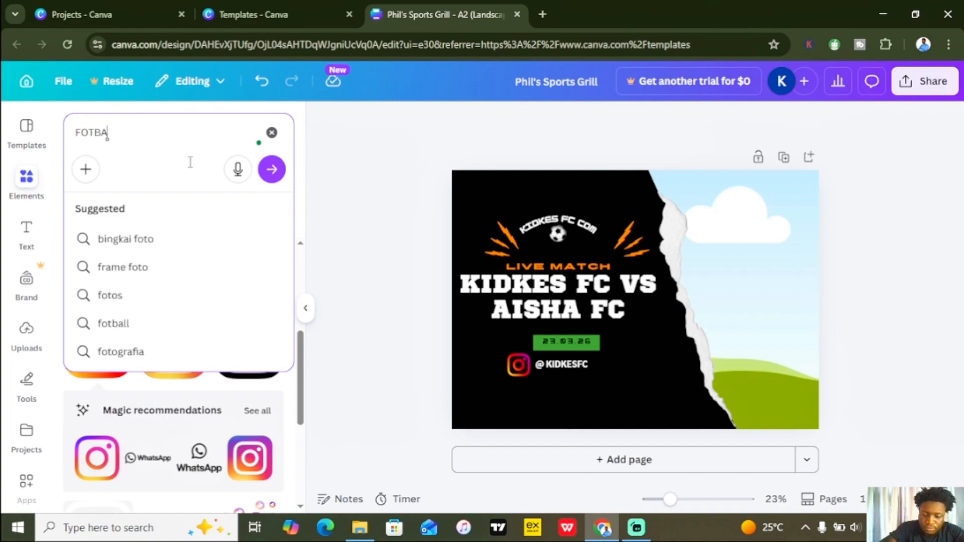
{"action": "key", "text": "Return"}
{"action": "left_click", "coordinate": [146, 214]}
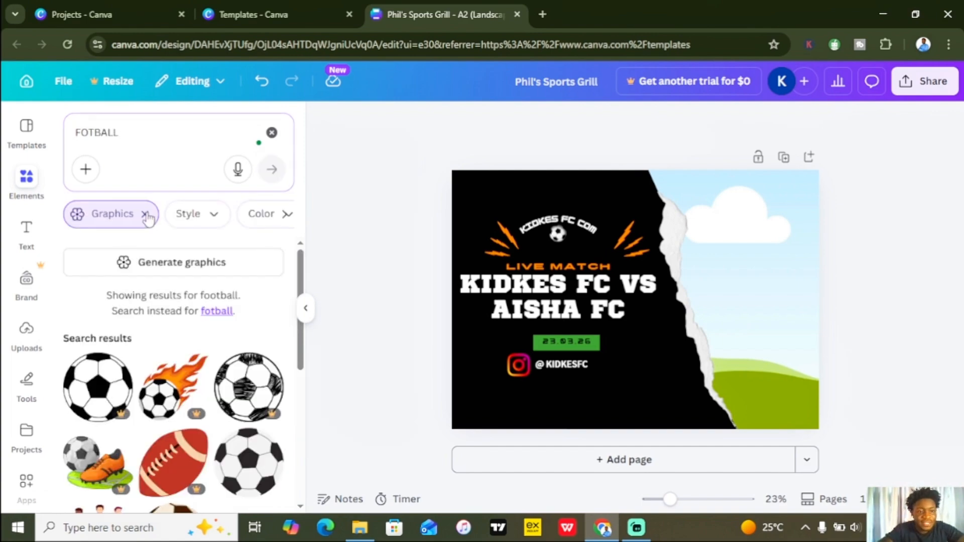
{"action": "left_click", "coordinate": [189, 219]}
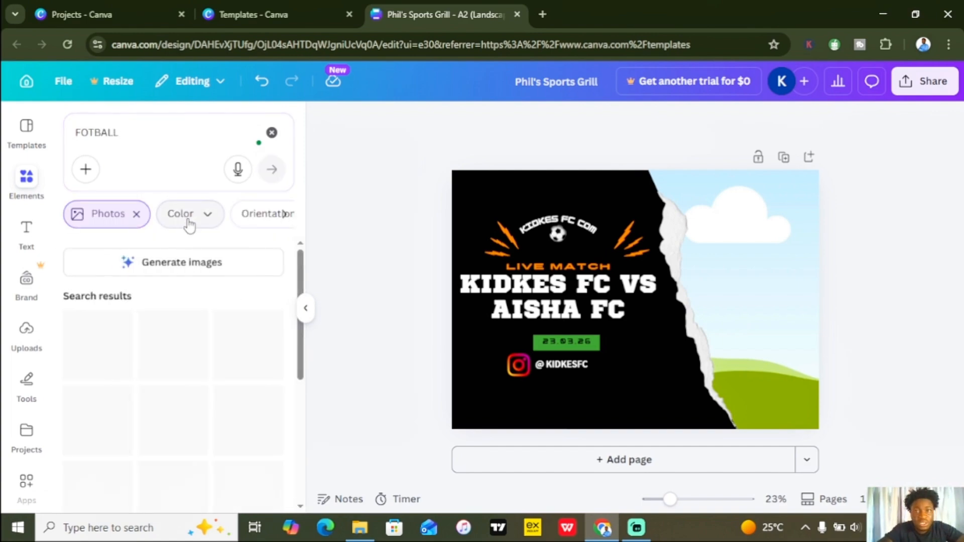
Step: Fill the empty frame with the photo of a player in white kicking a ball in front of palm trees
{"action": "left_click_drag", "start_coordinate": [301, 281], "coordinate": [298, 411]}
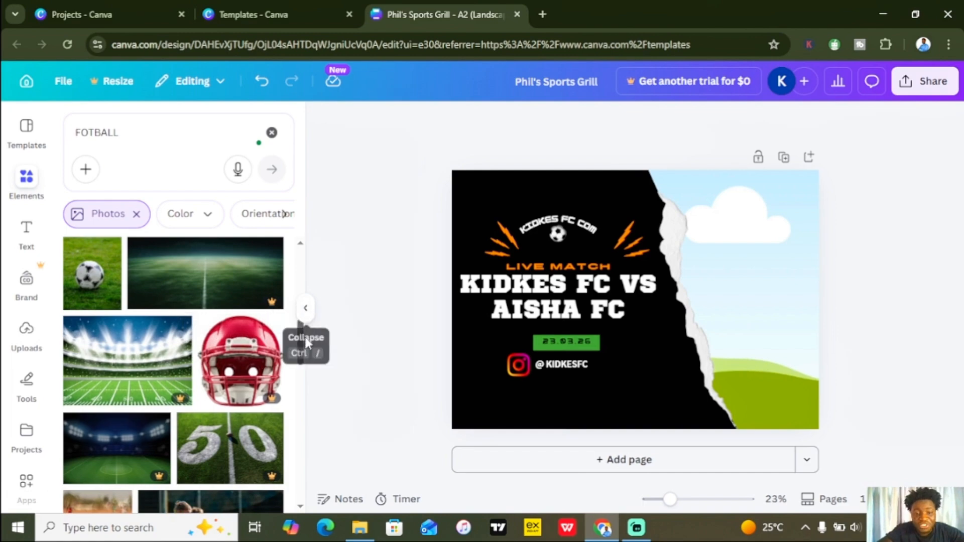
{"action": "left_click_drag", "start_coordinate": [302, 341], "coordinate": [297, 383]}
{"action": "left_click_drag", "start_coordinate": [246, 367], "coordinate": [274, 326]}
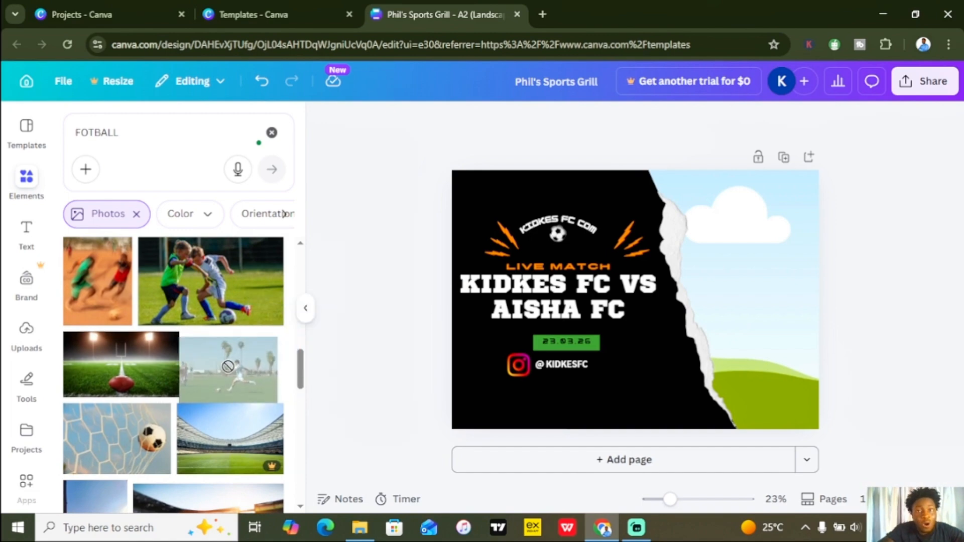
{"action": "left_click_drag", "start_coordinate": [239, 357], "coordinate": [819, 259]}
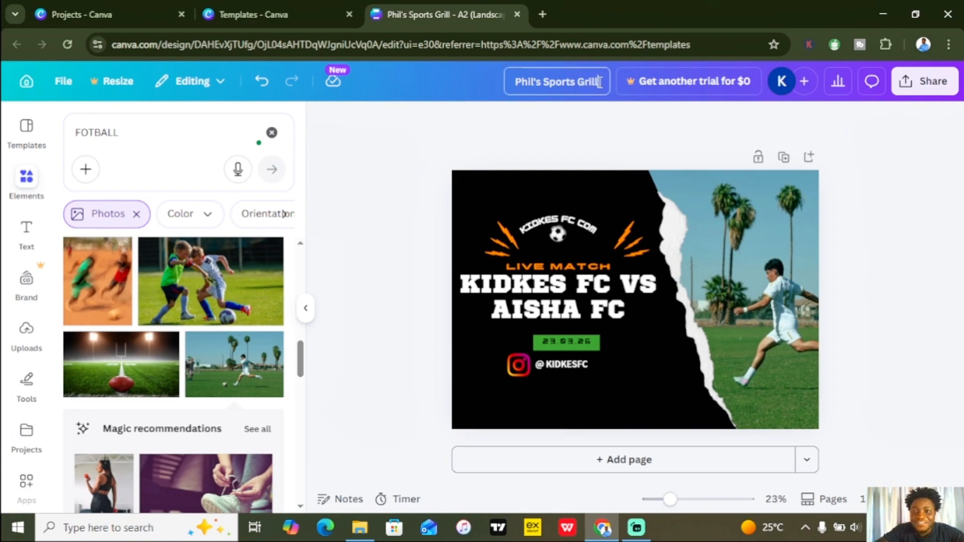
Step: Rename the design as "Kidkes Fc VS Aisha FC"
{"action": "left_click_drag", "start_coordinate": [601, 83], "coordinate": [497, 80]}
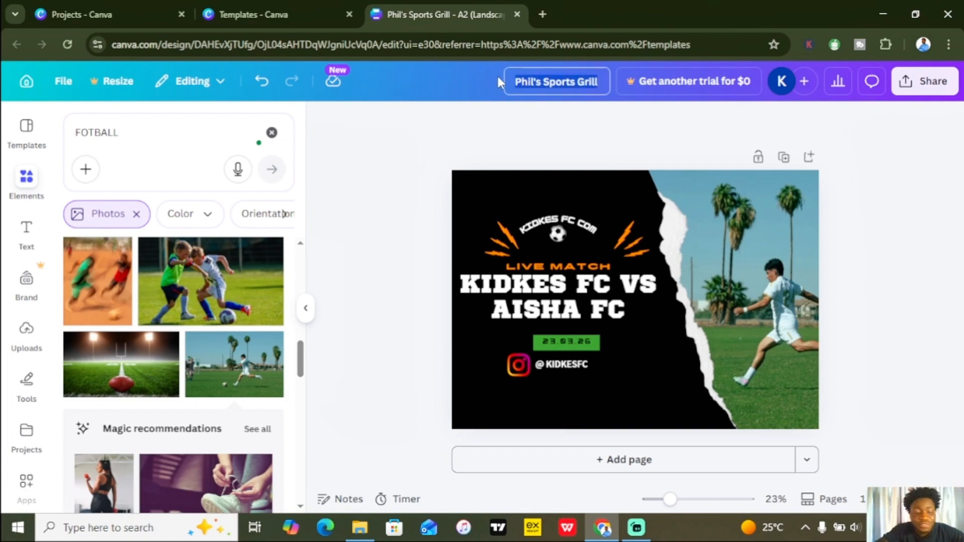
{"action": "type", "text": "Ki"}
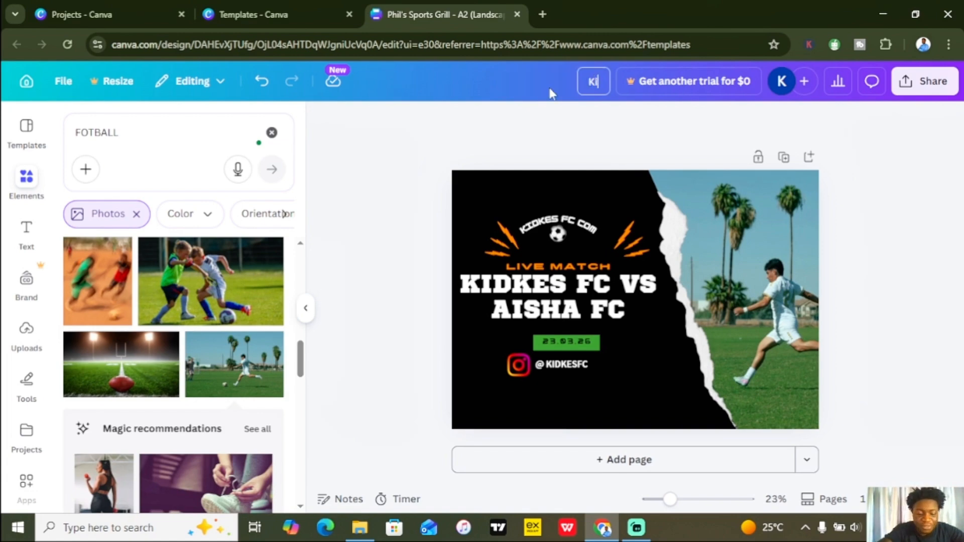
{"action": "type", "text": "dkes Fc V"}
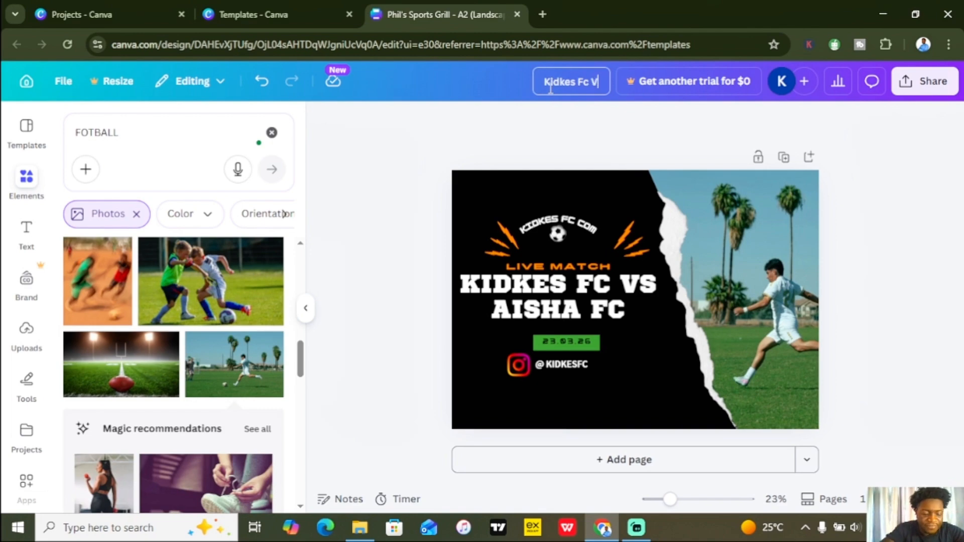
{"action": "type", "text": "S Aisha"}
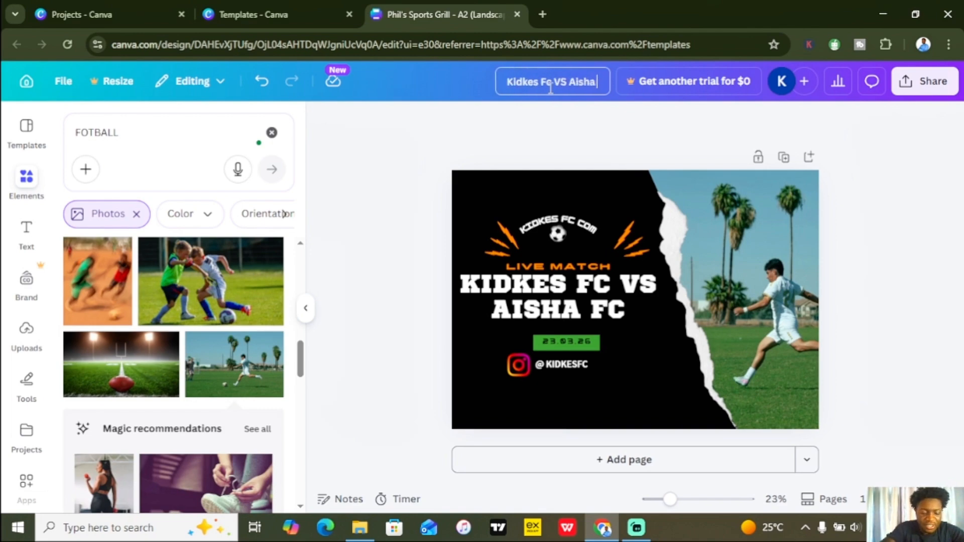
{"action": "type", "text": " FC"}
{"action": "left_click", "coordinate": [466, 148]}
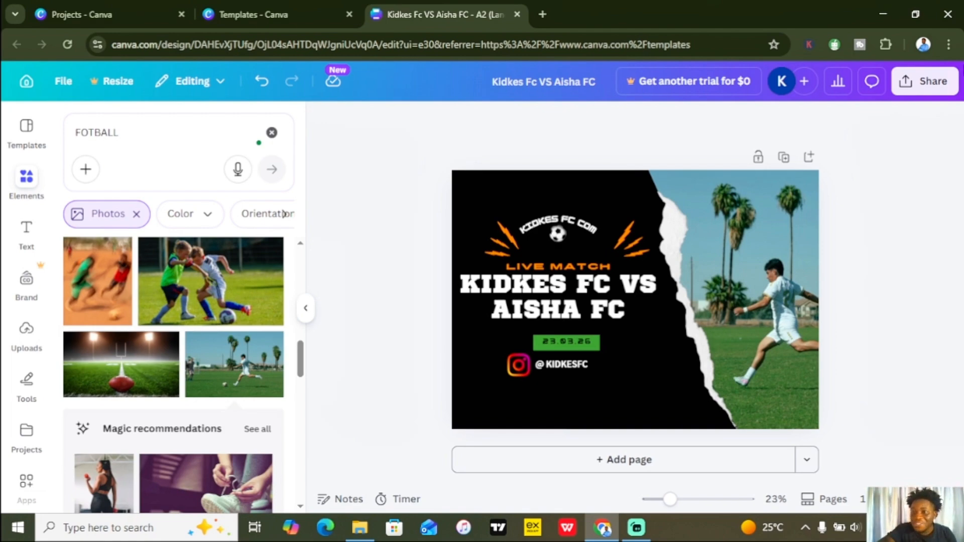
Step: Download the poster as a PDF Print file with the RGB colour profile
{"action": "left_click", "coordinate": [923, 85]}
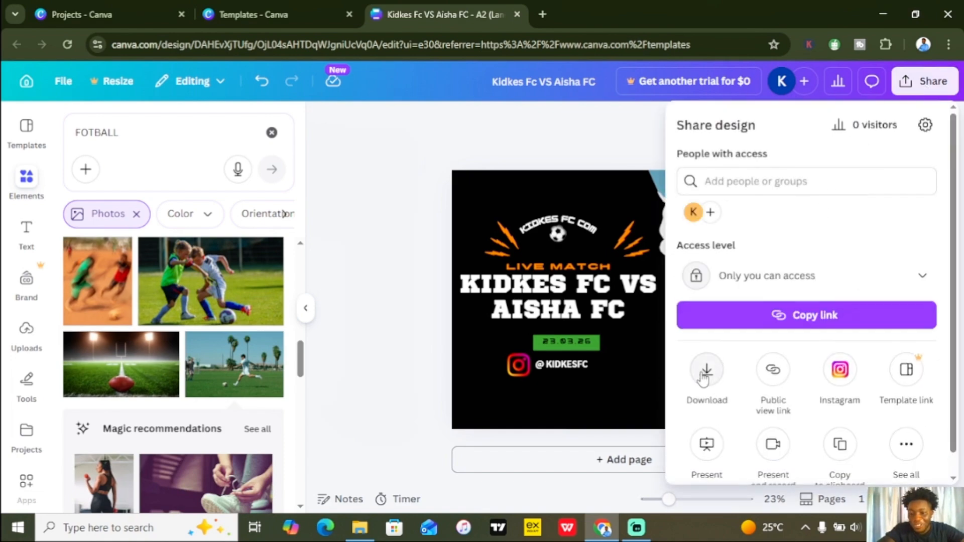
{"action": "left_click", "coordinate": [705, 377]}
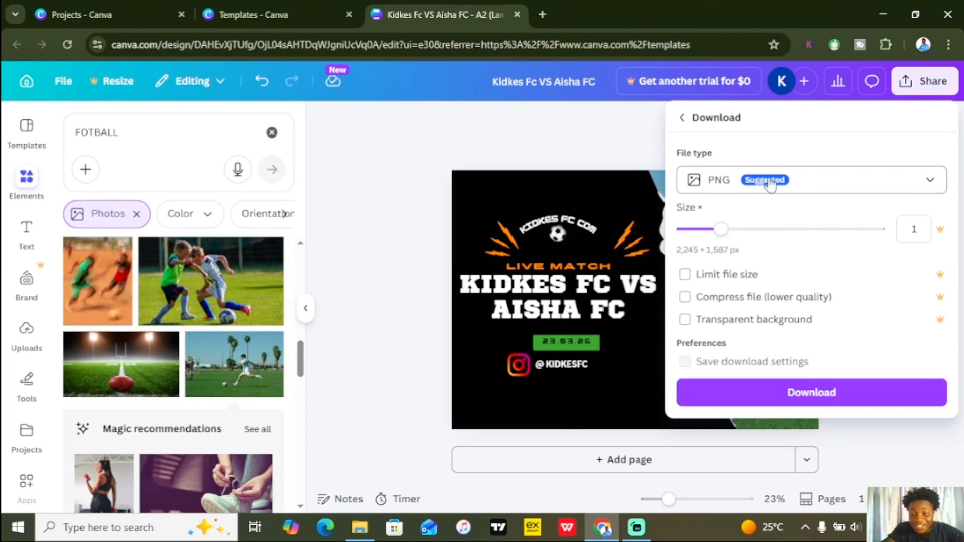
{"action": "left_click", "coordinate": [771, 185]}
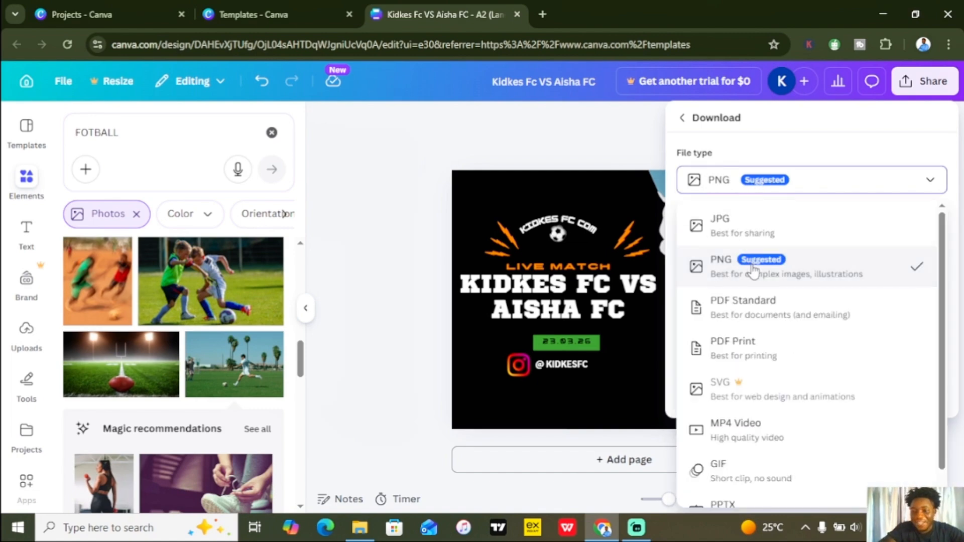
{"action": "left_click", "coordinate": [744, 353]}
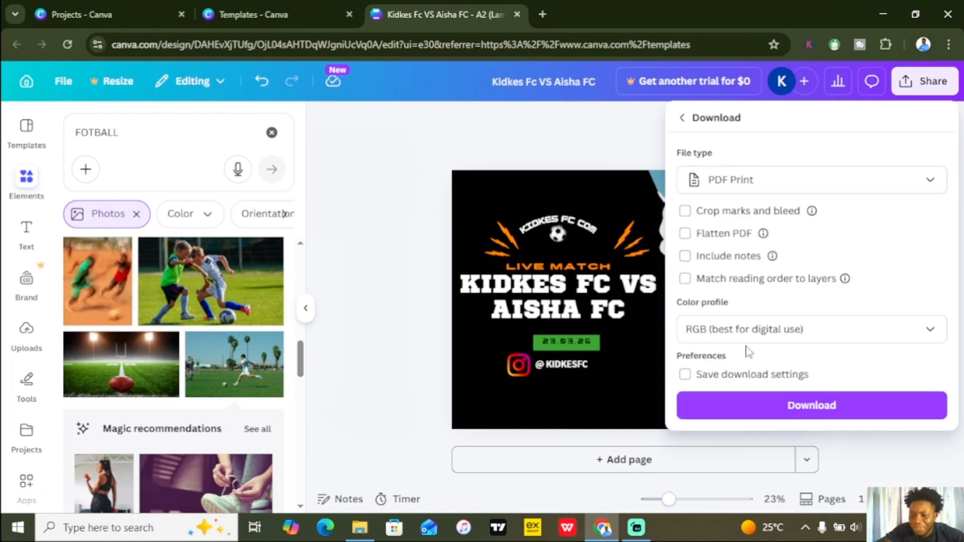
{"action": "left_click", "coordinate": [751, 410]}
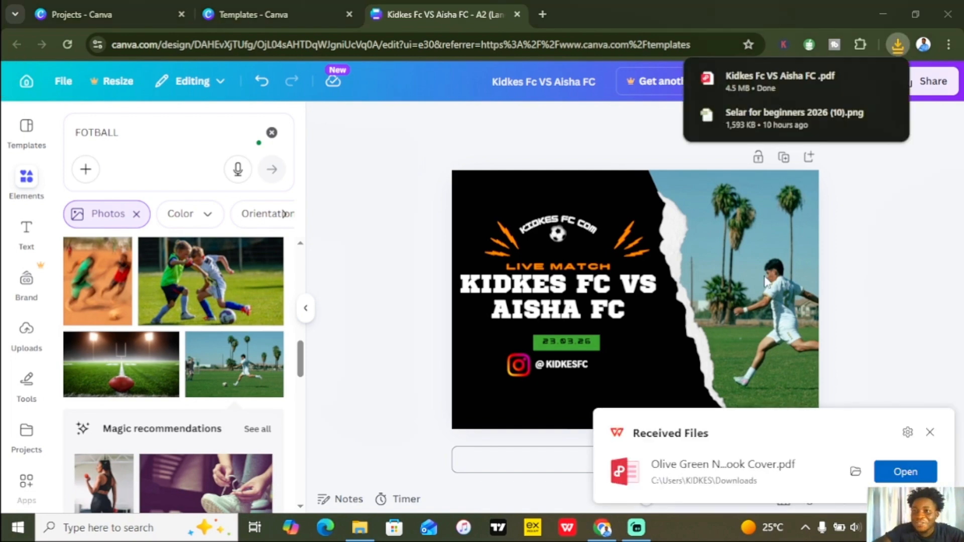
Step: Open the downloaded poster PDF, dismiss the drawing-tool tip and the received-files notice, and look over the page
{"action": "left_click", "coordinate": [771, 83]}
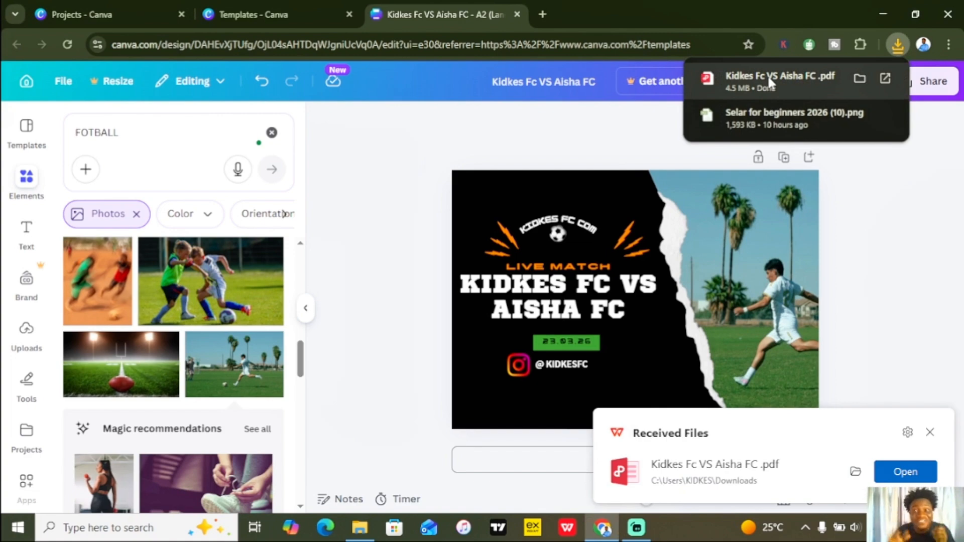
{"action": "left_click", "coordinate": [772, 83]}
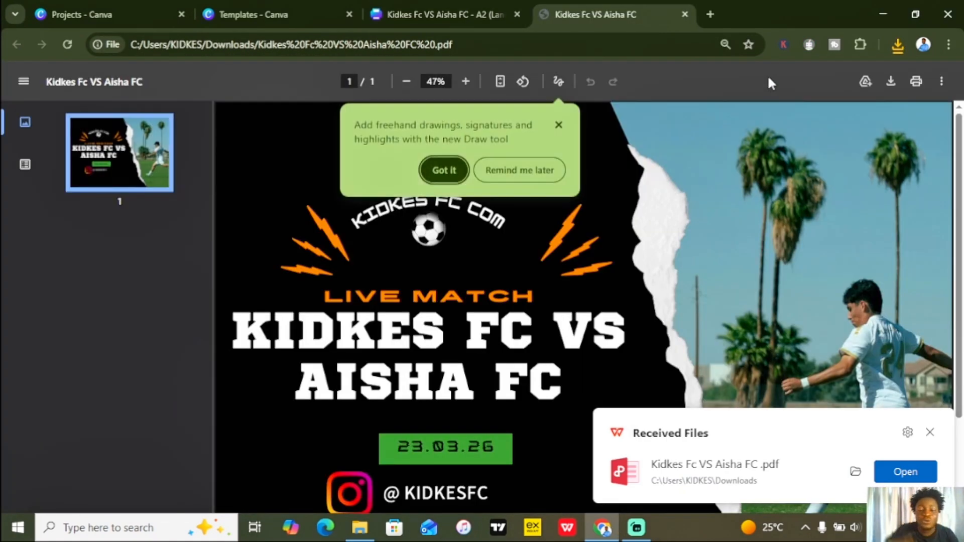
{"action": "left_click", "coordinate": [436, 173]}
{"action": "left_click", "coordinate": [930, 432]}
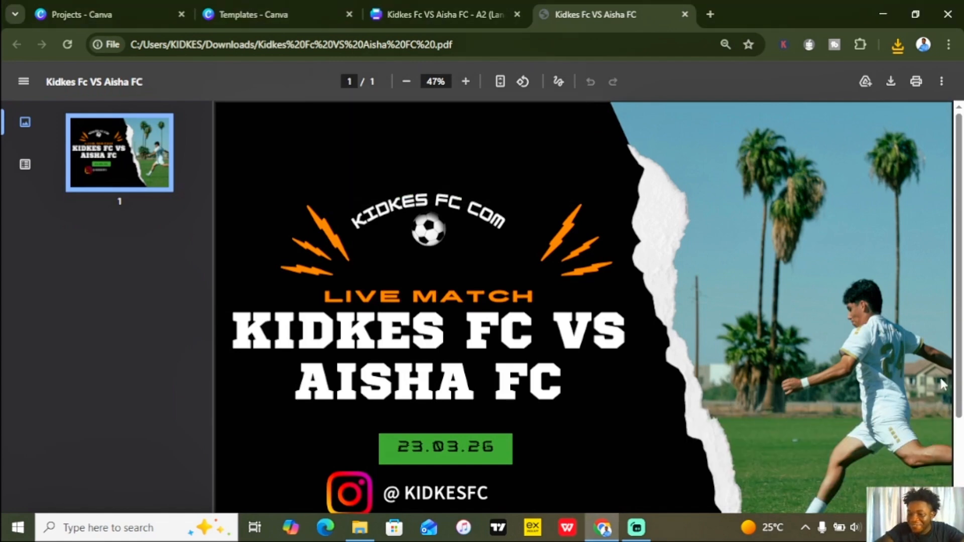
{"action": "scroll", "coordinate": [961, 430], "scroll_direction": "down", "scroll_amount": 1}
{"action": "left_click_drag", "start_coordinate": [963, 432], "coordinate": [954, 322]}
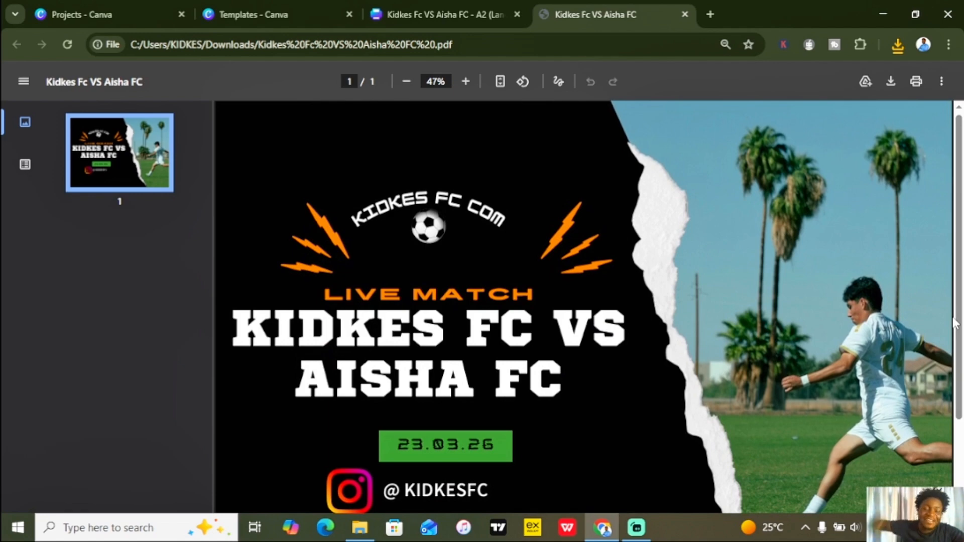